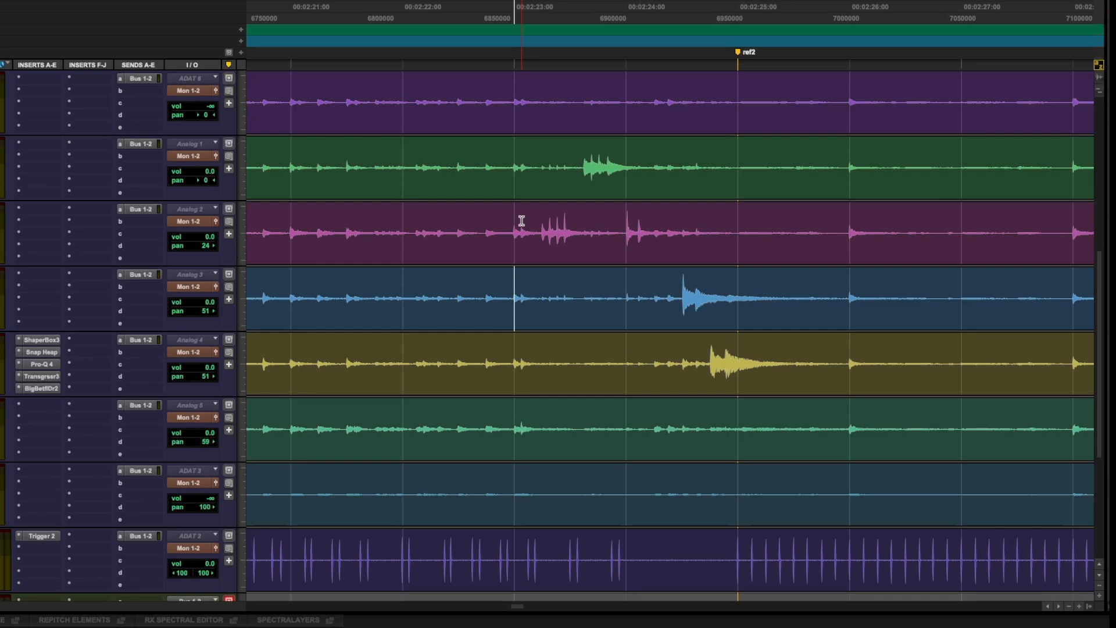
# - Delete the audio before and after the tom fill on the Tam 1–5 and GongBass tracks, from about 2:21–2:23 and 2:26–2:27
pyautogui.scroll(-1, 524, 226)
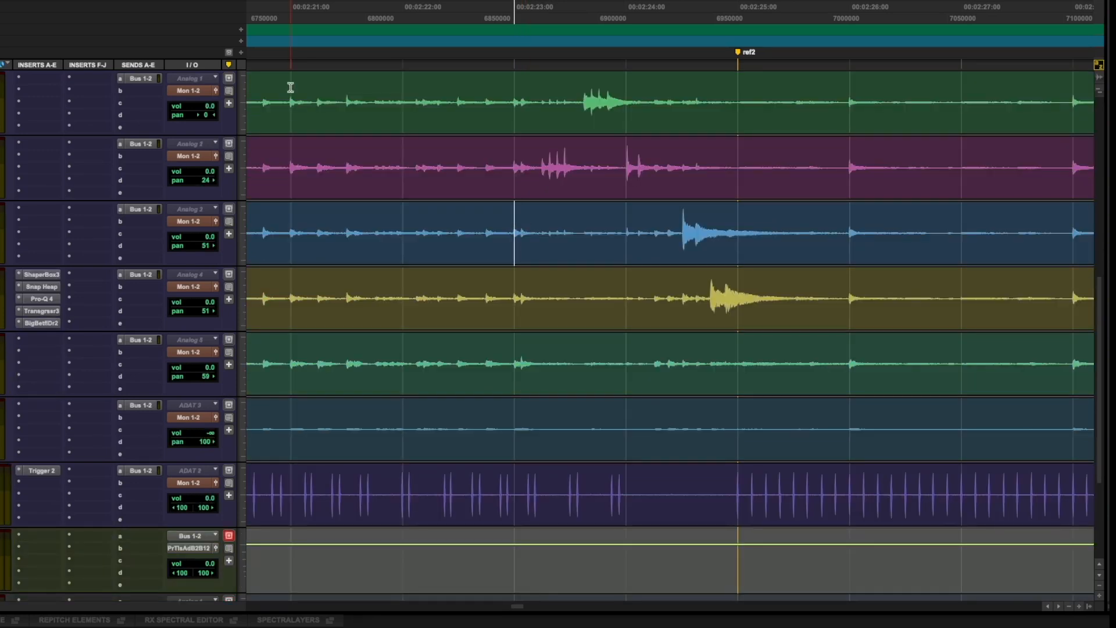
pyautogui.moveTo(292, 83); pyautogui.dragTo(536, 402)
pyautogui.press('Delete')
pyautogui.moveTo(957, 90); pyautogui.dragTo(856, 413)
pyautogui.press('Delete')
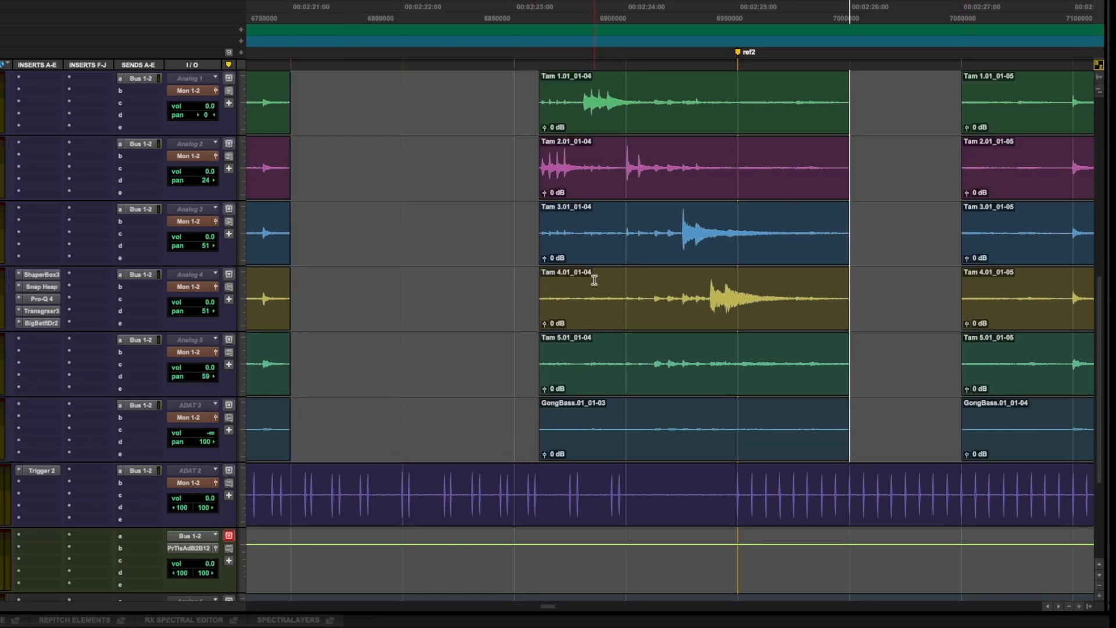
# - Split the Tam 1 clip just before its first tom hit and delete the bleed in front of it
pyautogui.click(559, 95)
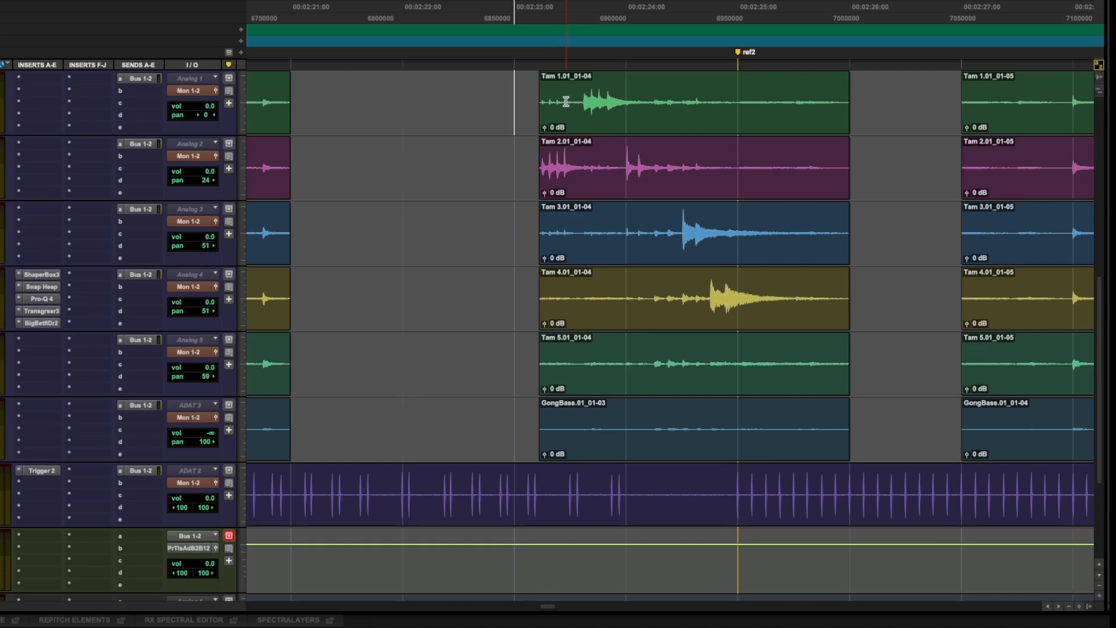
pyautogui.click(584, 100)
pyautogui.press('b')
pyautogui.click(563, 120)
pyautogui.press('Delete')
# - Remove the bleed before the first hits on Tam 2, 3 and 4, and delete the middle Tam 5 and GongBass clips
pyautogui.click(543, 158)
pyautogui.press('b')
pyautogui.click(540, 187)
pyautogui.press('Delete')
pyautogui.click(670, 445)
pyautogui.press('Delete')
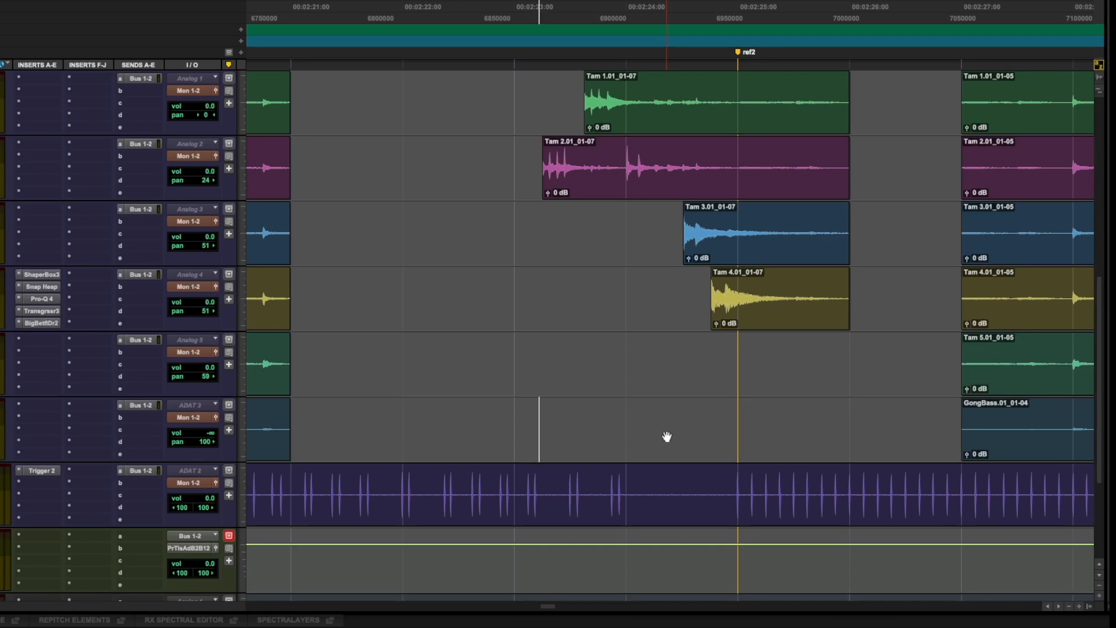
# - Play back the trimmed Tam 1 clip and check where its ringing tail decays
pyautogui.click(600, 128)
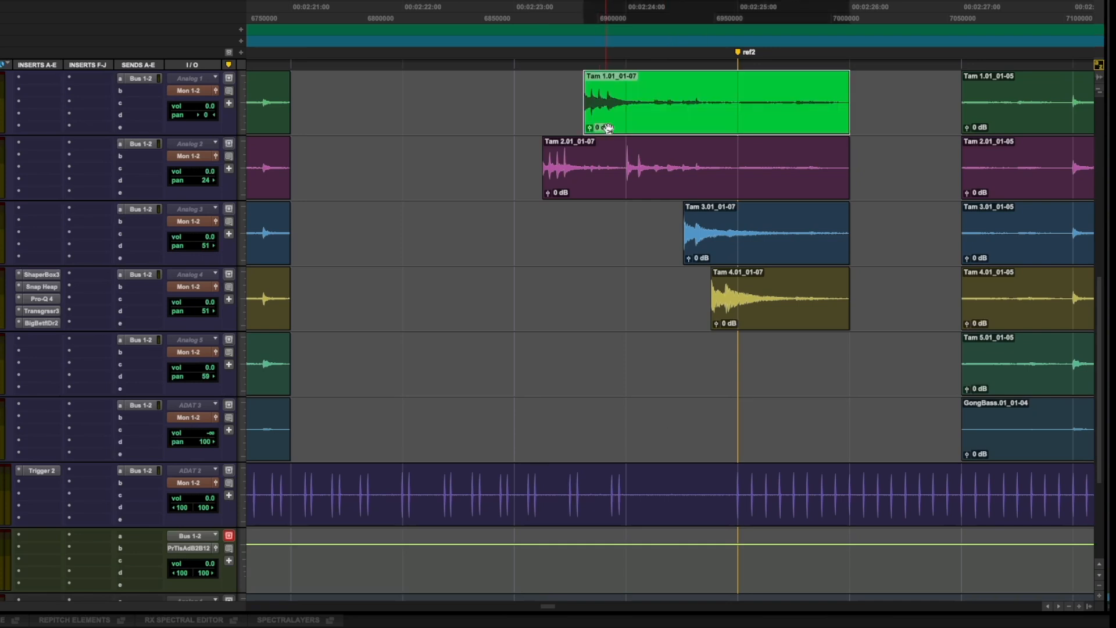
pyautogui.press('space')
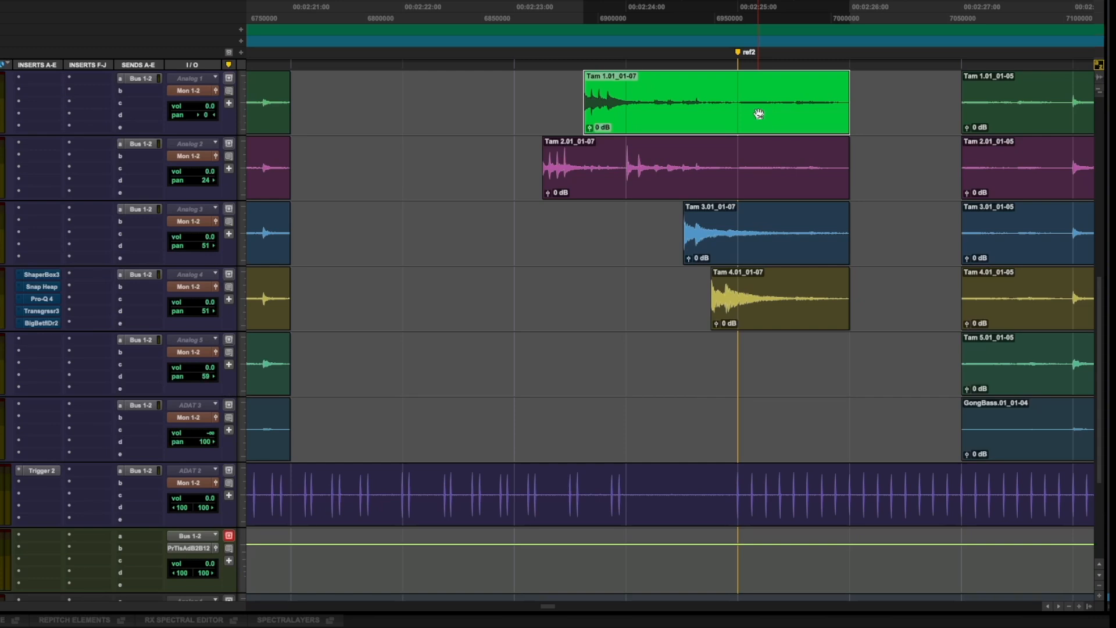
pyautogui.click(634, 96)
pyautogui.press('space')
pyautogui.press('space')
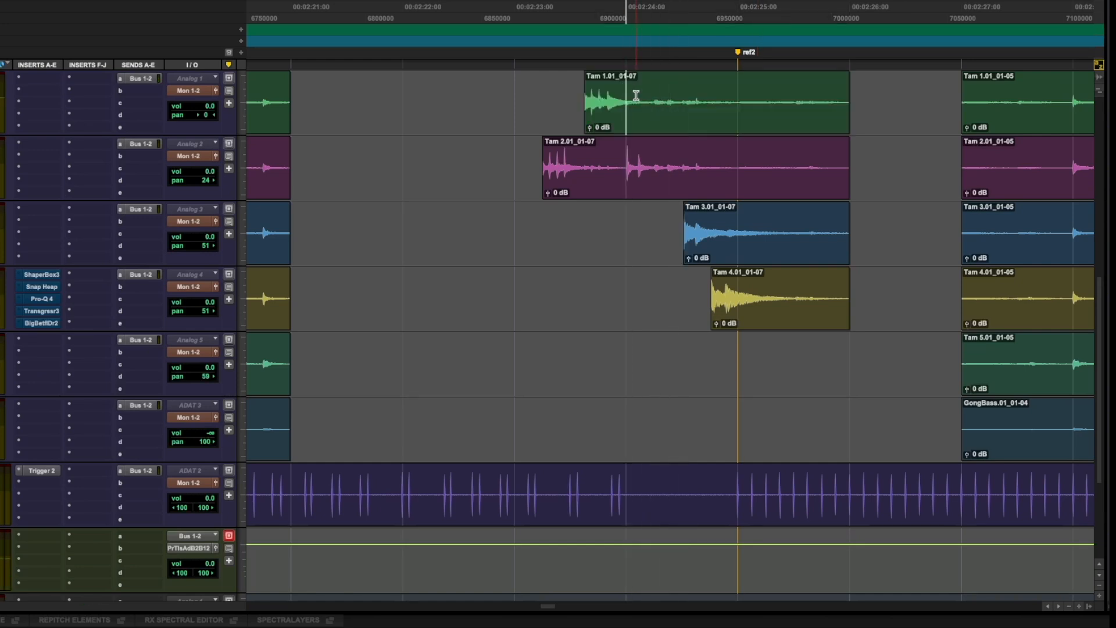
# - Split the Tam 1 clip shortly after 2:24, delete its ringing tail and play back the shortened clip
pyautogui.click(653, 95)
pyautogui.press('b')
pyautogui.click(782, 120)
pyautogui.press('Delete')
pyautogui.click(548, 87)
pyautogui.press('space')
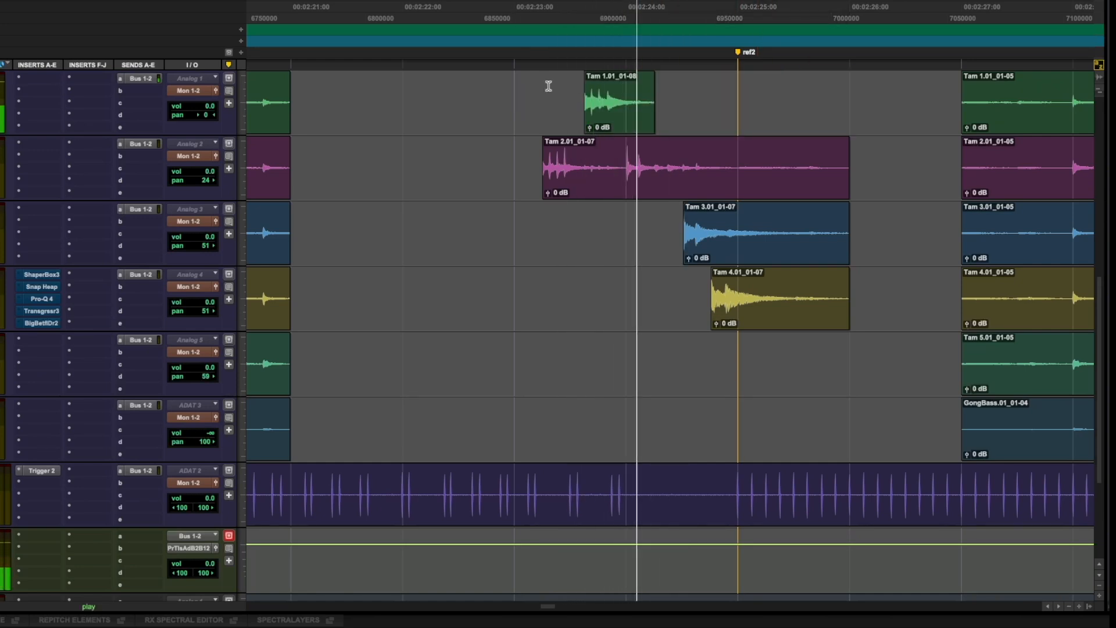
pyautogui.press('space')
# - Try a fade-out on the end of the shortened Tam 1 clip and listen to it
pyautogui.moveTo(653, 75); pyautogui.dragTo(611, 82)
pyautogui.click(519, 87)
pyautogui.press('space')
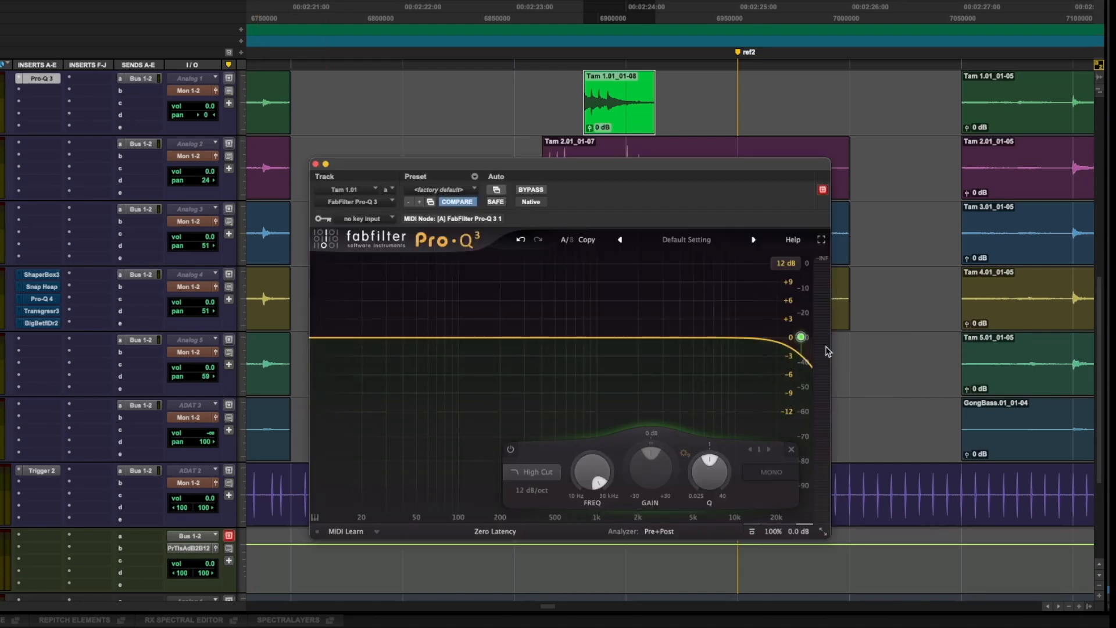
# - Enable automation of the Pro-Q 3 high-cut frequency on Tam 1 and ramp it down between 2:24 and the clip's end
pyautogui.keyDown('ctrl'); pyautogui.keyDown('super'); pyautogui.click(821, 352); pyautogui.keyUp('super'); pyautogui.keyUp('ctrl')
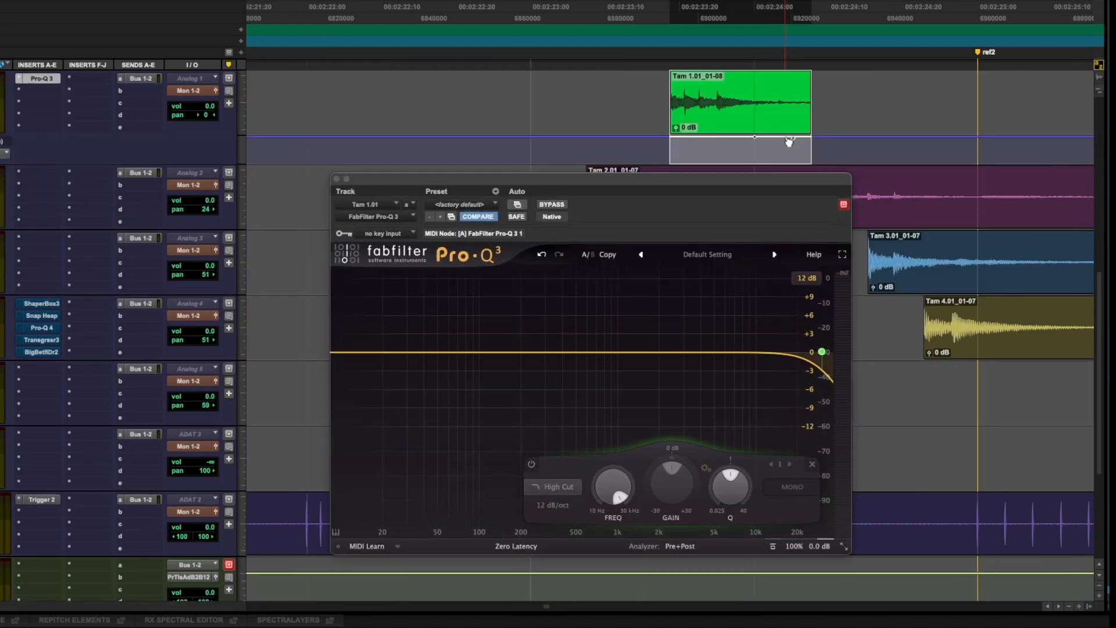
pyautogui.moveTo(784, 140); pyautogui.dragTo(812, 161)
pyautogui.press('space')
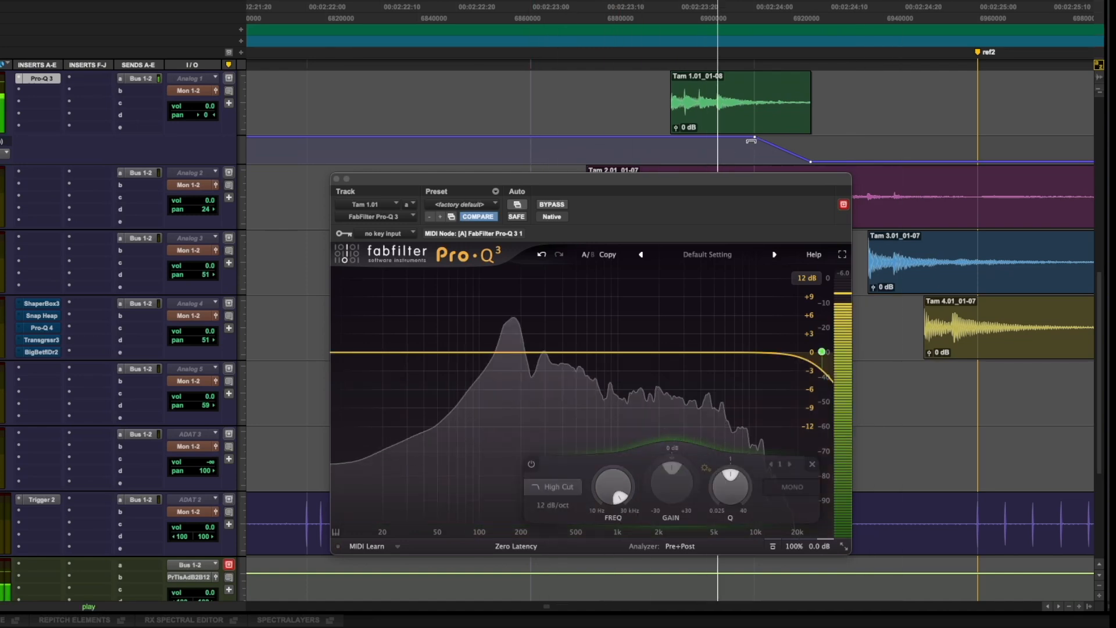
pyautogui.press('space')
# - Move the start and end points of the Tam 1 high-cut automation ramp earlier and play the result
pyautogui.moveTo(754, 138); pyautogui.dragTo(730, 137)
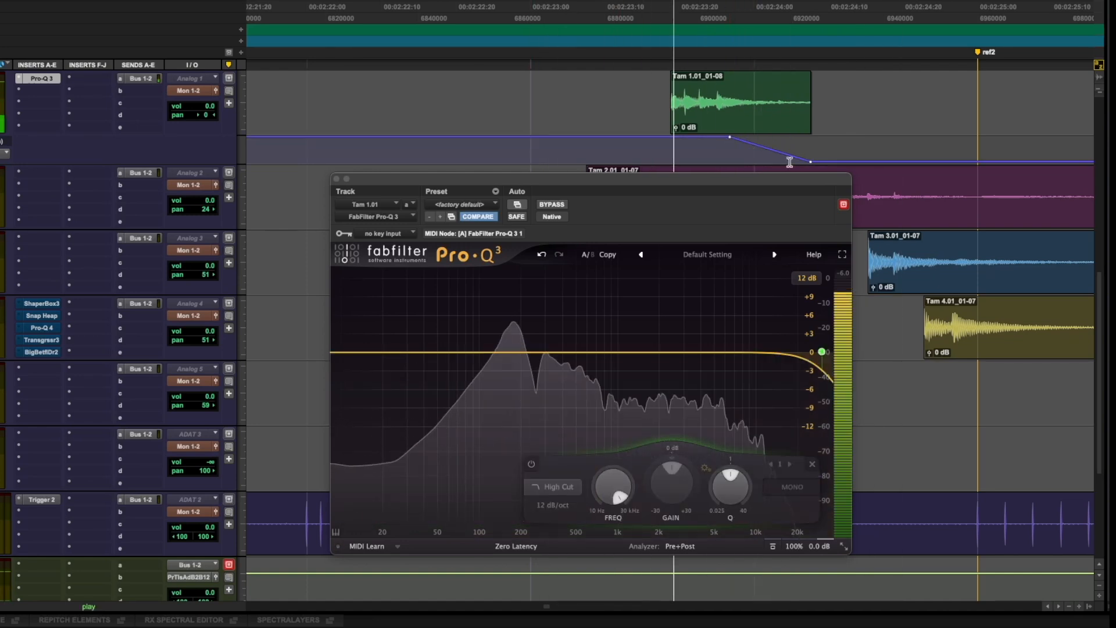
pyautogui.moveTo(811, 161); pyautogui.dragTo(788, 161)
pyautogui.press('space')
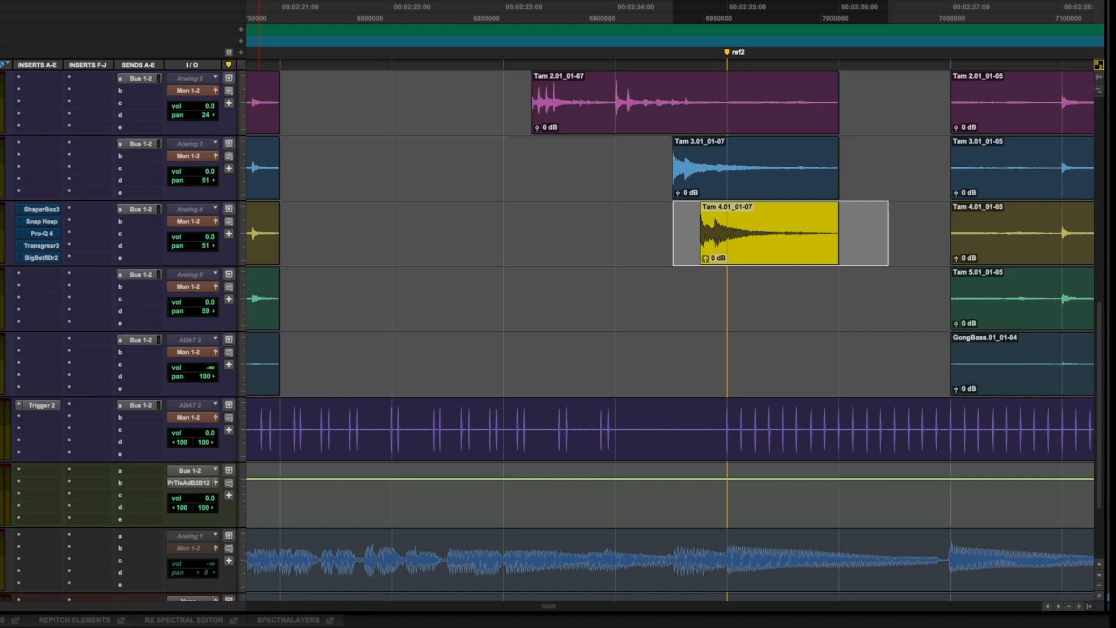
# - Open ShaperBox 3 on Tam 4, add a Volume shaper and set its triggering to Audio
pyautogui.click(42, 210)
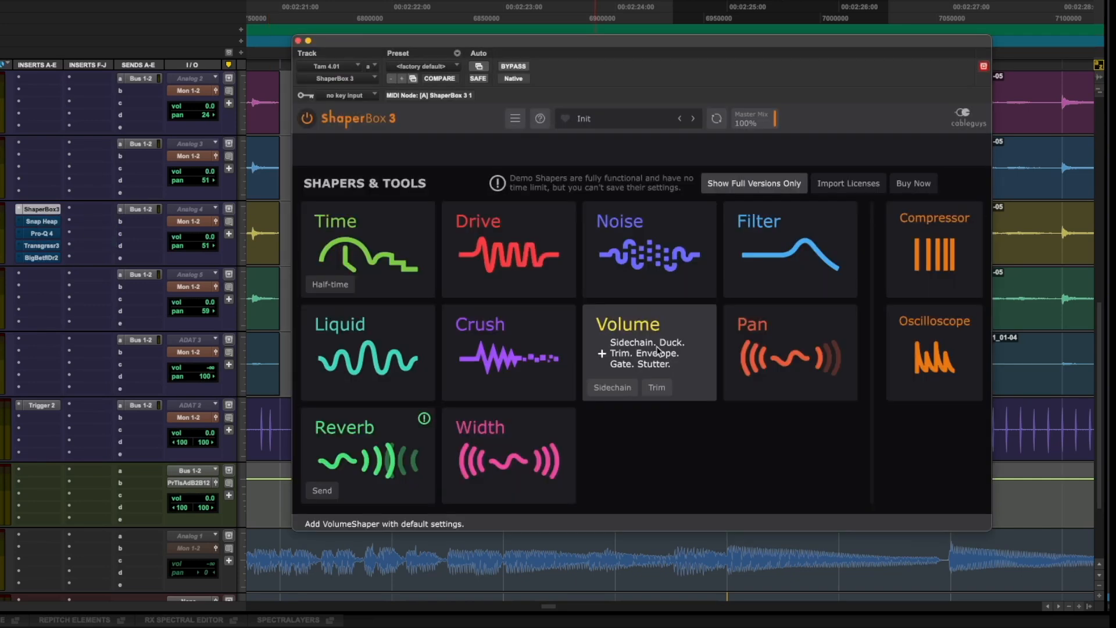
pyautogui.click(658, 352)
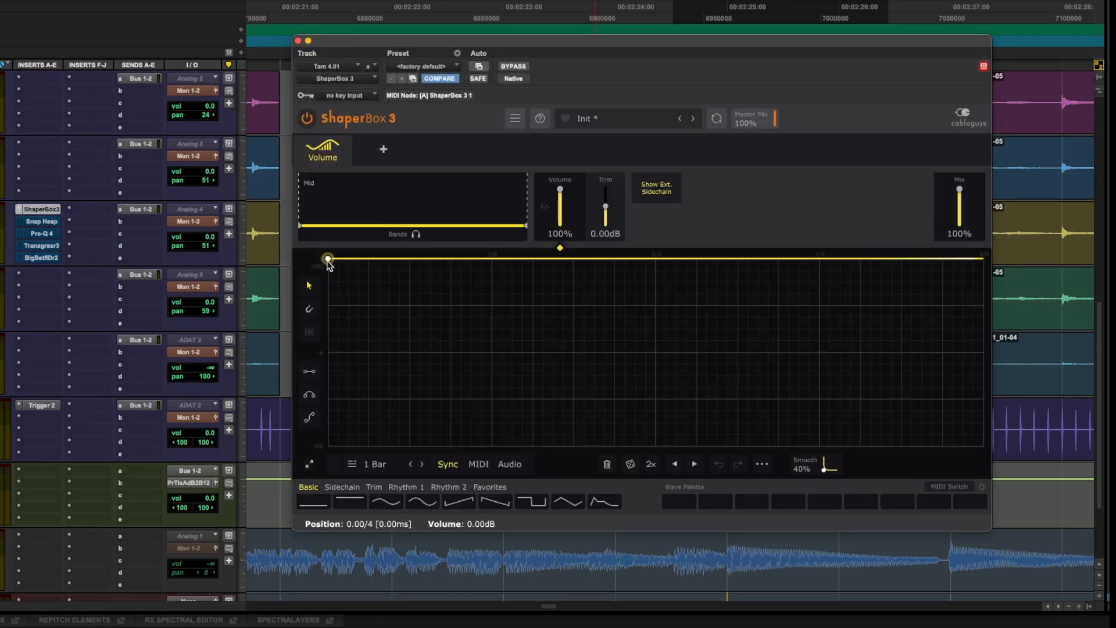
pyautogui.click(510, 465)
# - Set the ShaperBox global audio trigger threshold to -13.6 dB while the Tam 4 hits play
pyautogui.click(536, 463)
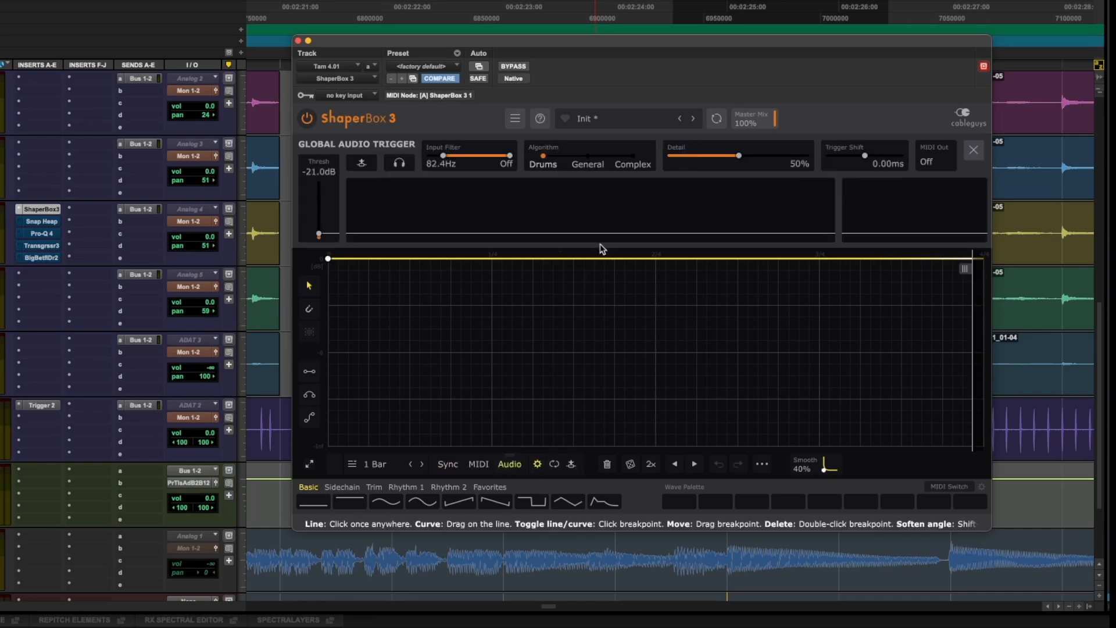
pyautogui.press('space')
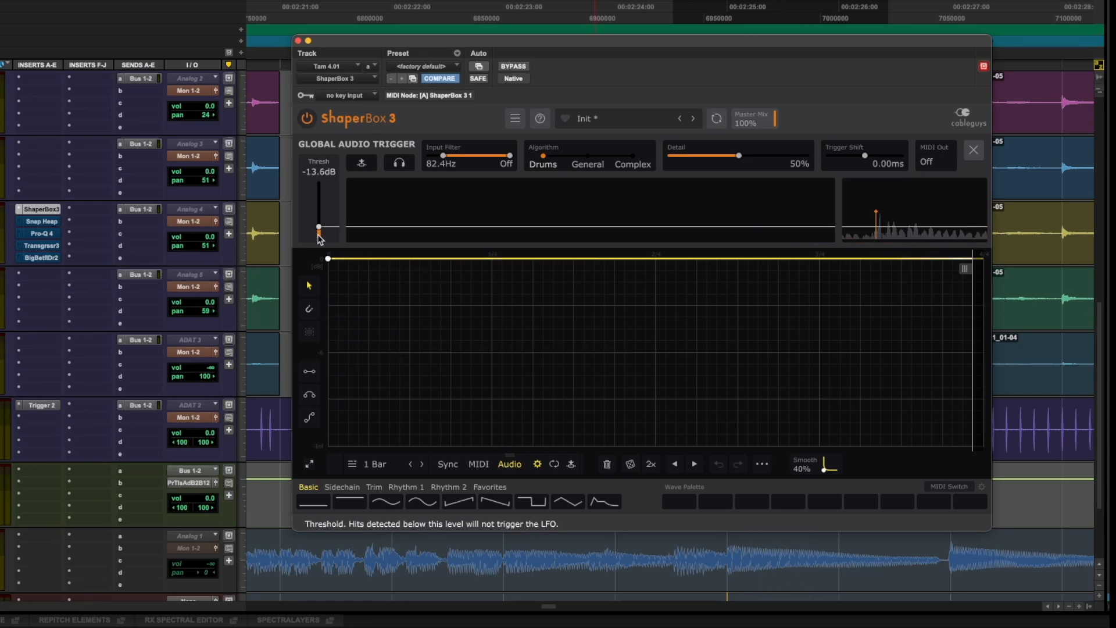
pyautogui.press('space')
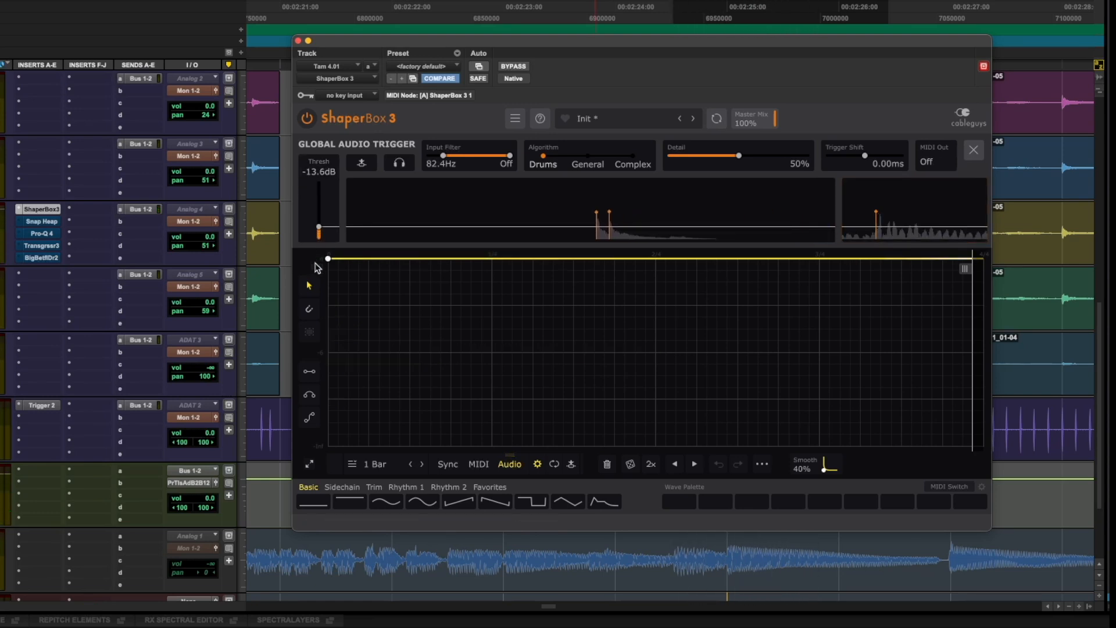
# - Draw a volume curve that falls from full level to silence at about 101 ms after the trigger
pyautogui.moveTo(328, 260); pyautogui.dragTo(327, 445)
pyautogui.click(329, 260)
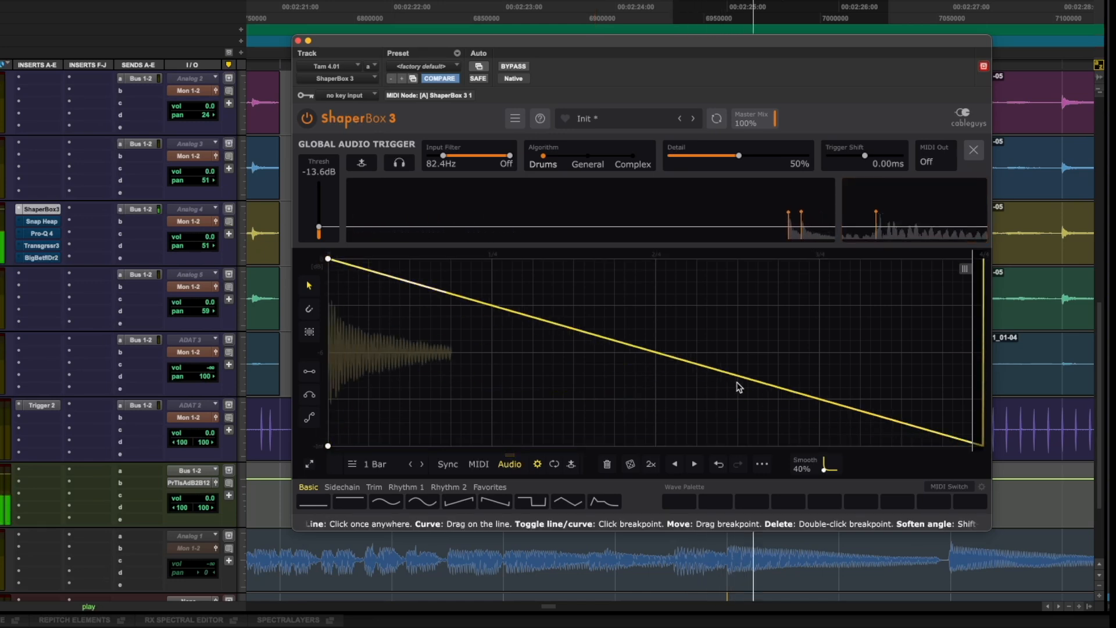
pyautogui.press('space')
pyautogui.moveTo(747, 380); pyautogui.dragTo(362, 446)
pyautogui.click(574, 446)
pyautogui.press('space')
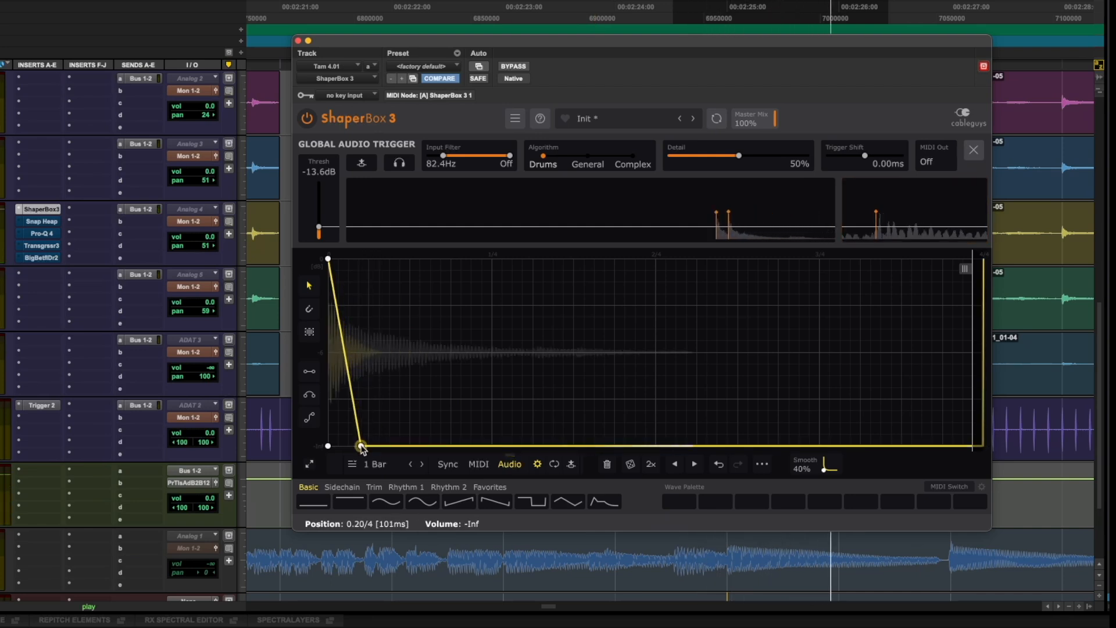
pyautogui.moveTo(361, 446)
pyautogui.mouseDown()
pyautogui.moveTo(350, 446)
pyautogui.moveTo(362, 446)
pyautogui.mouseUp()
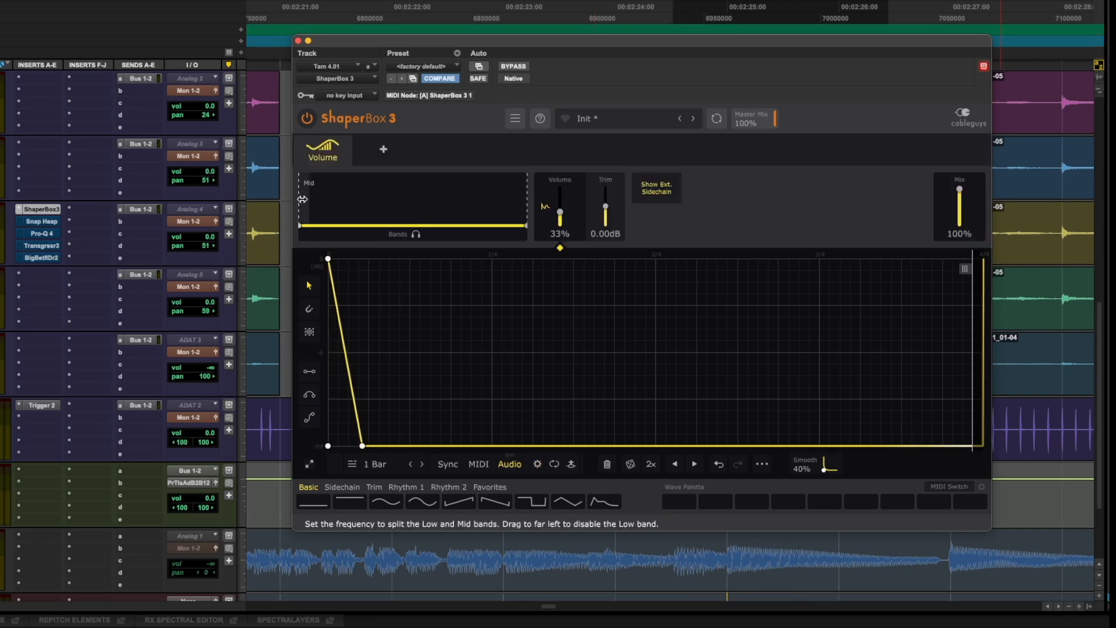
# - Split off a Low band at 175 Hz and draw its volume curve falling to silence at about 582 ms
pyautogui.moveTo(302, 200); pyautogui.dragTo(364, 193)
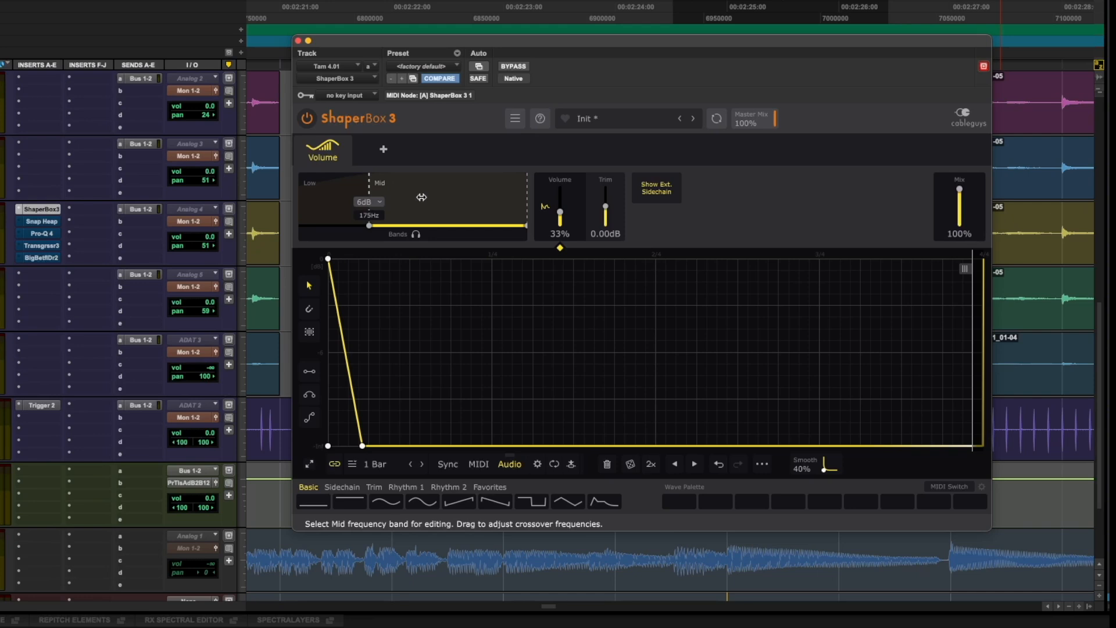
pyautogui.click(328, 199)
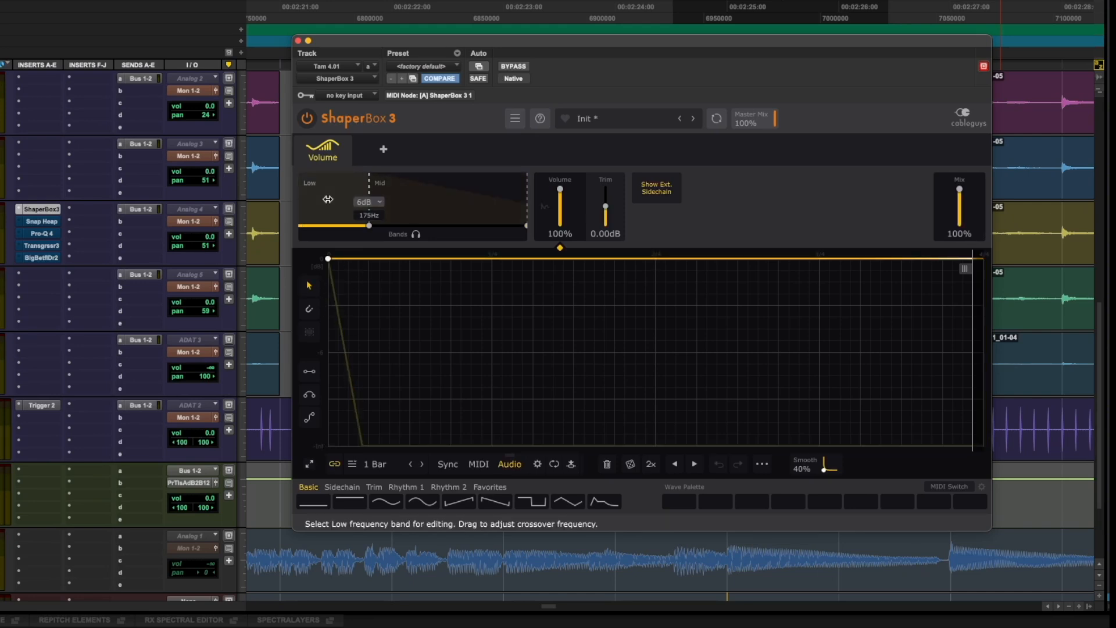
pyautogui.moveTo(328, 259); pyautogui.dragTo(327, 446)
pyautogui.moveTo(652, 352); pyautogui.dragTo(643, 448)
pyautogui.press('space')
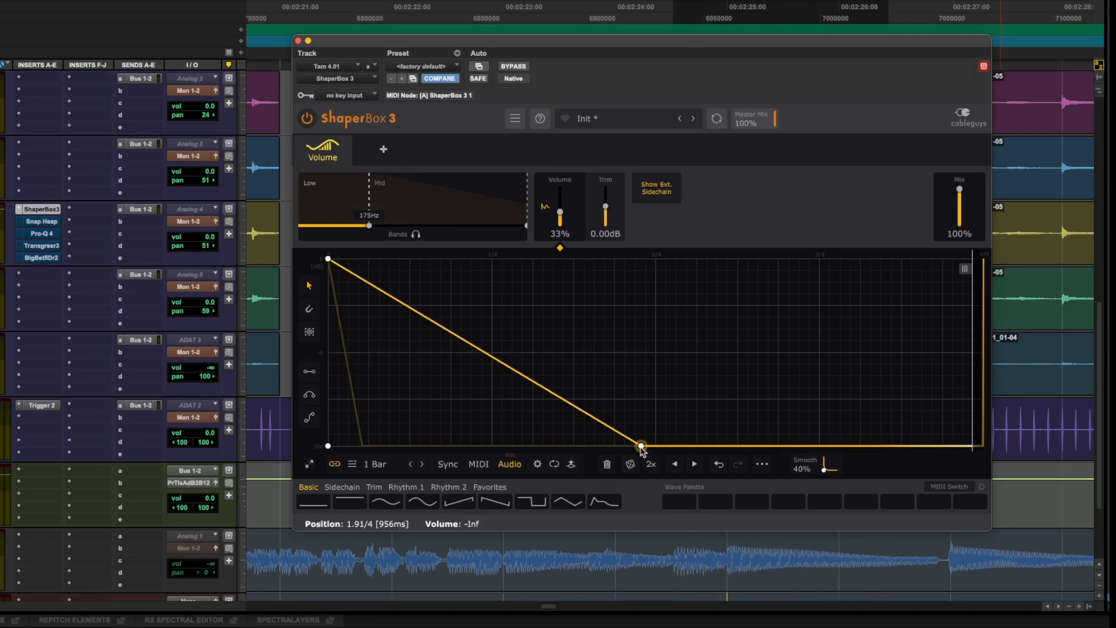
pyautogui.moveTo(641, 446); pyautogui.dragTo(518, 445)
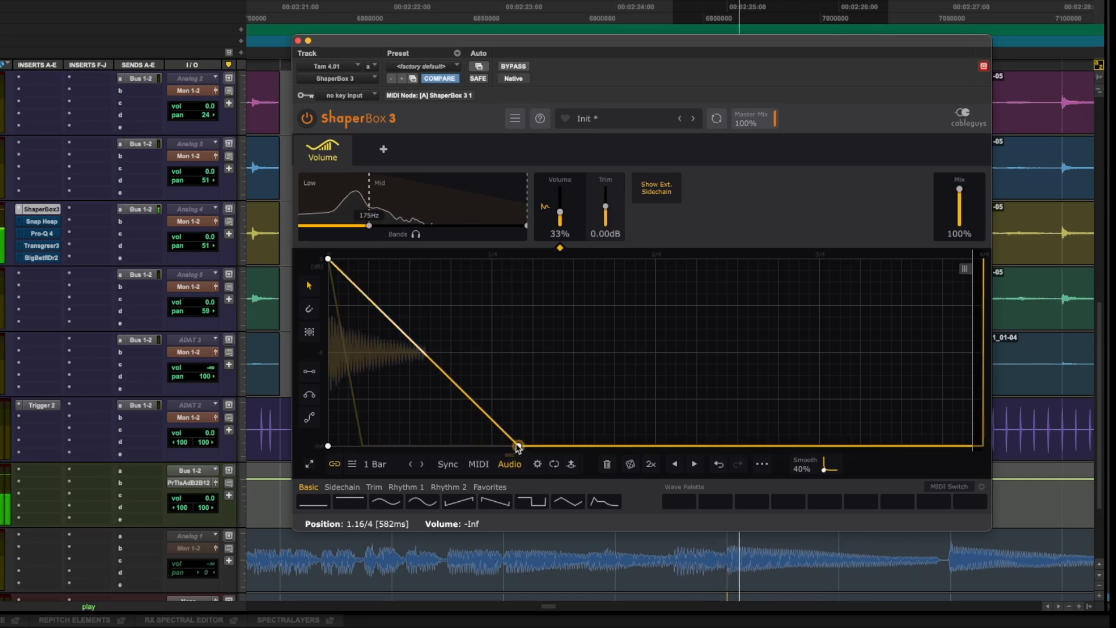
pyautogui.press('space')
# - Compare the Tam 4 playback with ShaperBox 3 bypassed and active
pyautogui.click(519, 71)
pyautogui.press('space')
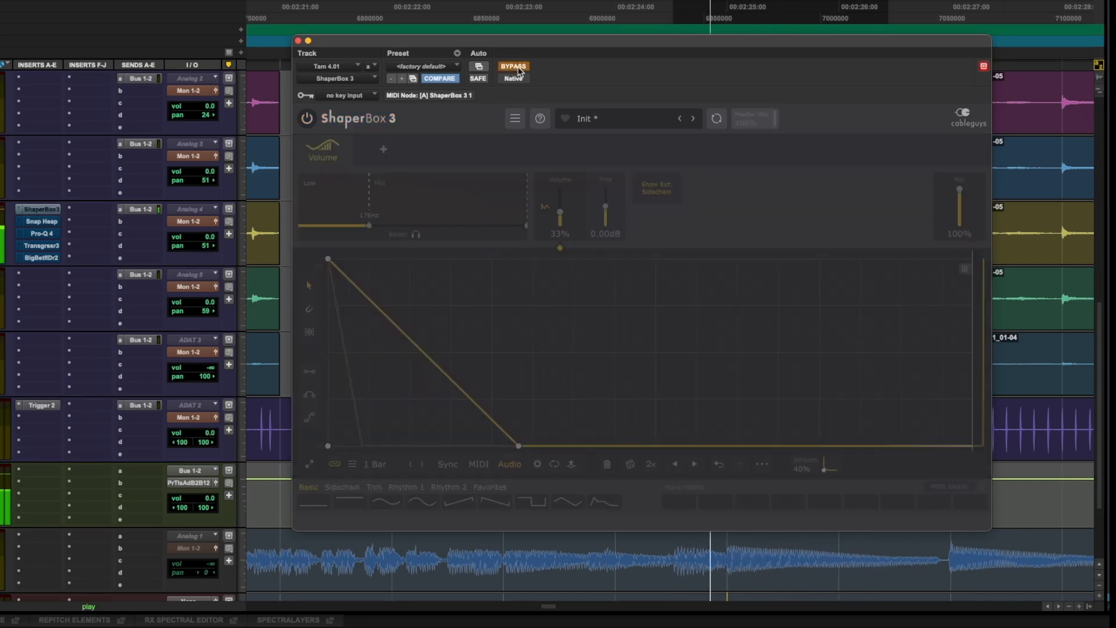
pyautogui.press('space')
pyautogui.click(519, 71)
pyautogui.press('space')
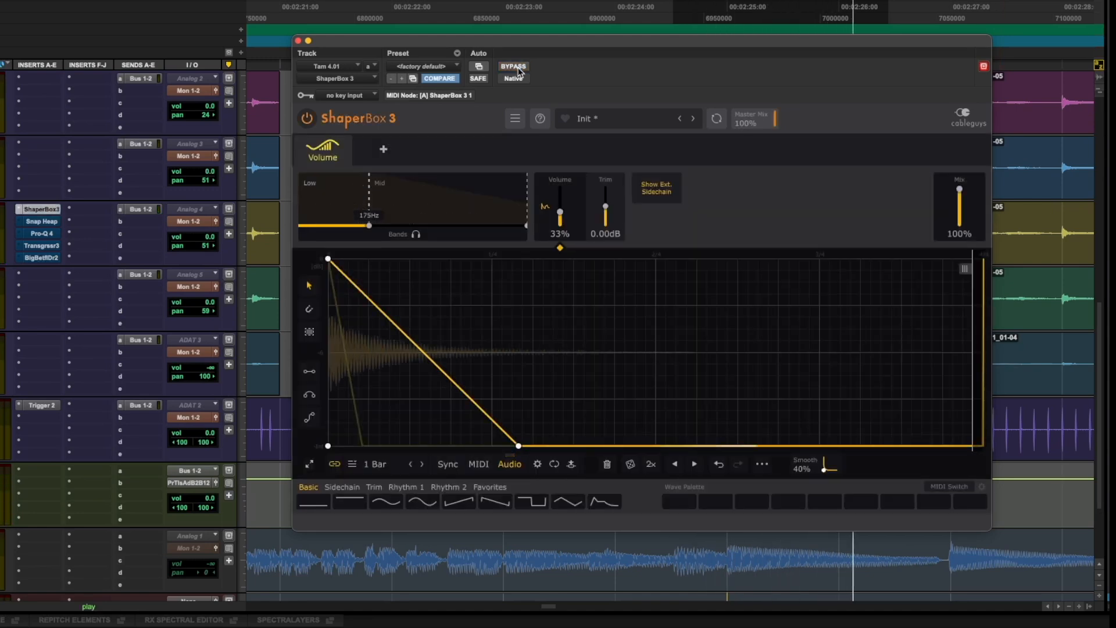
pyautogui.press('space')
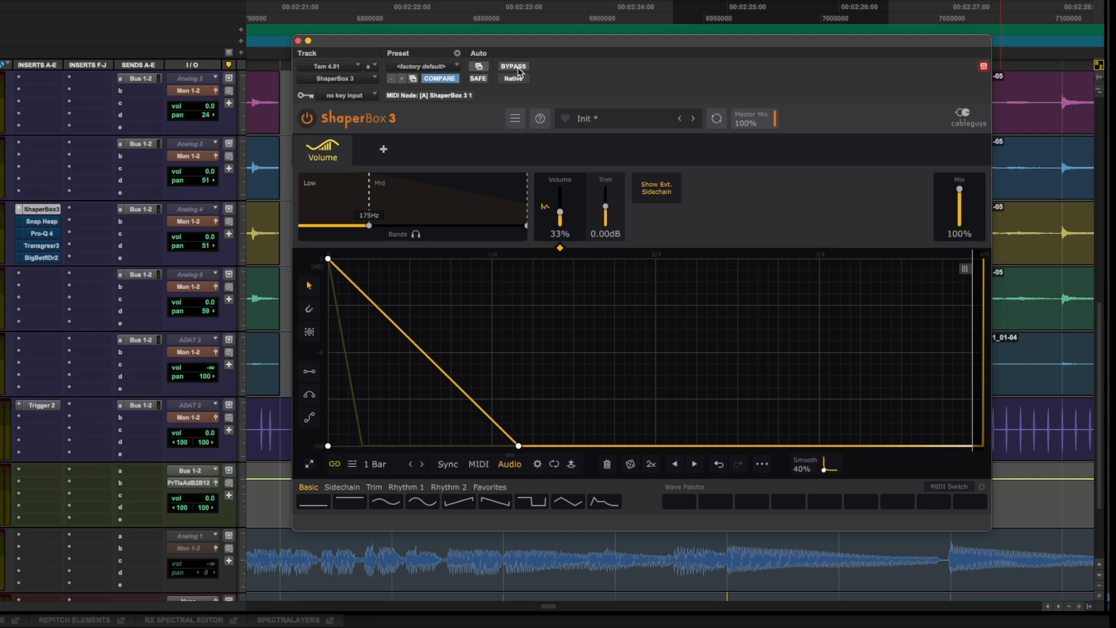
pyautogui.press('space')
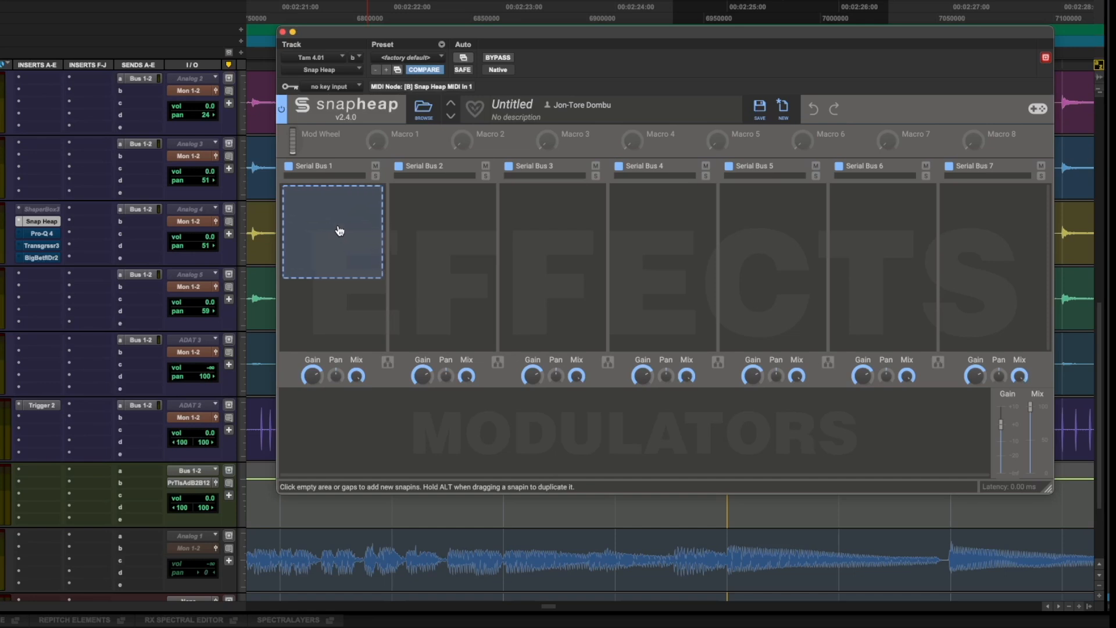
# - Add a low-pass Filter to Serial Bus 1 in Snap Heap and lower its cutoff during playback
pyautogui.click(339, 231)
pyautogui.click(360, 431)
pyautogui.press('space')
pyautogui.moveTo(300, 290); pyautogui.dragTo(300, 315)
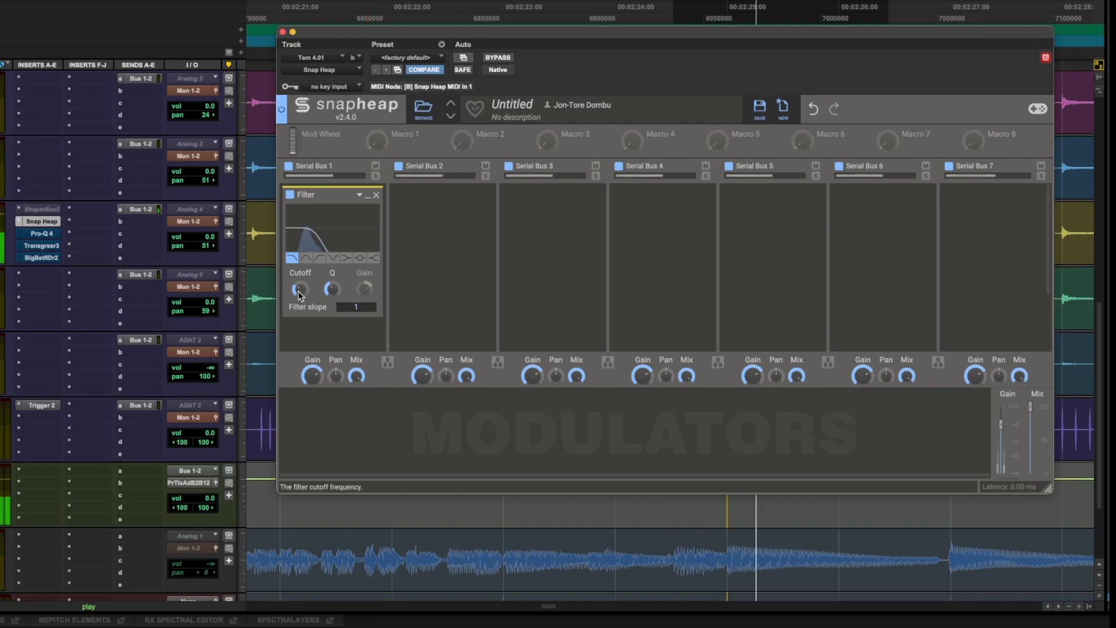
# - Add an Audio Follower with +3.95 dB gain and 0 ms attack, and assign it to modulate the filter's cutoff
pyautogui.click(328, 423)
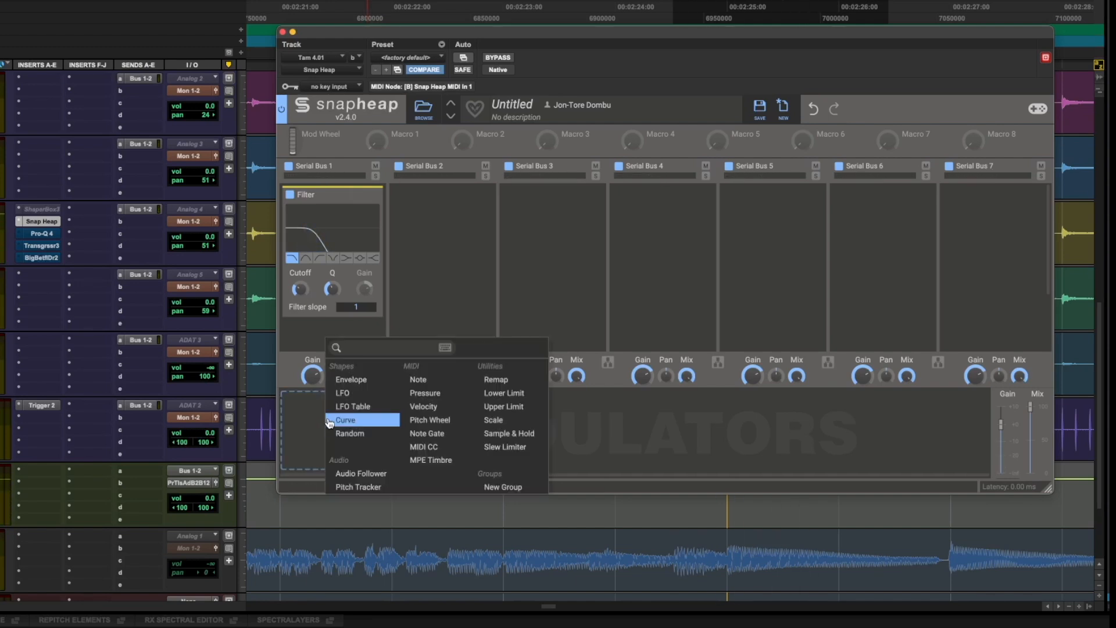
pyautogui.click(378, 476)
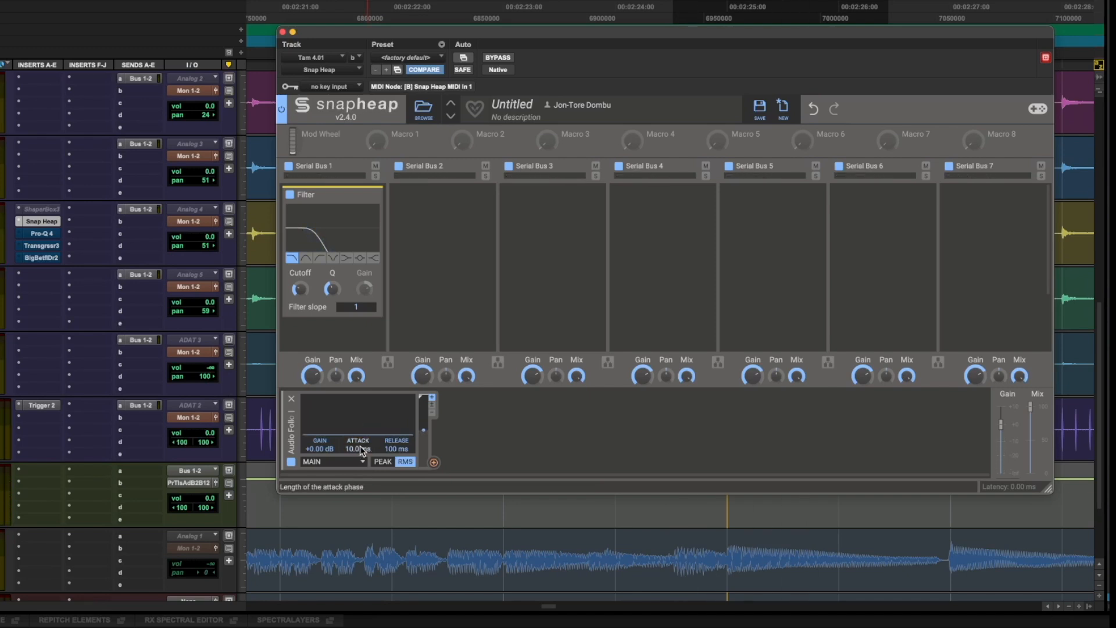
pyautogui.click(432, 406)
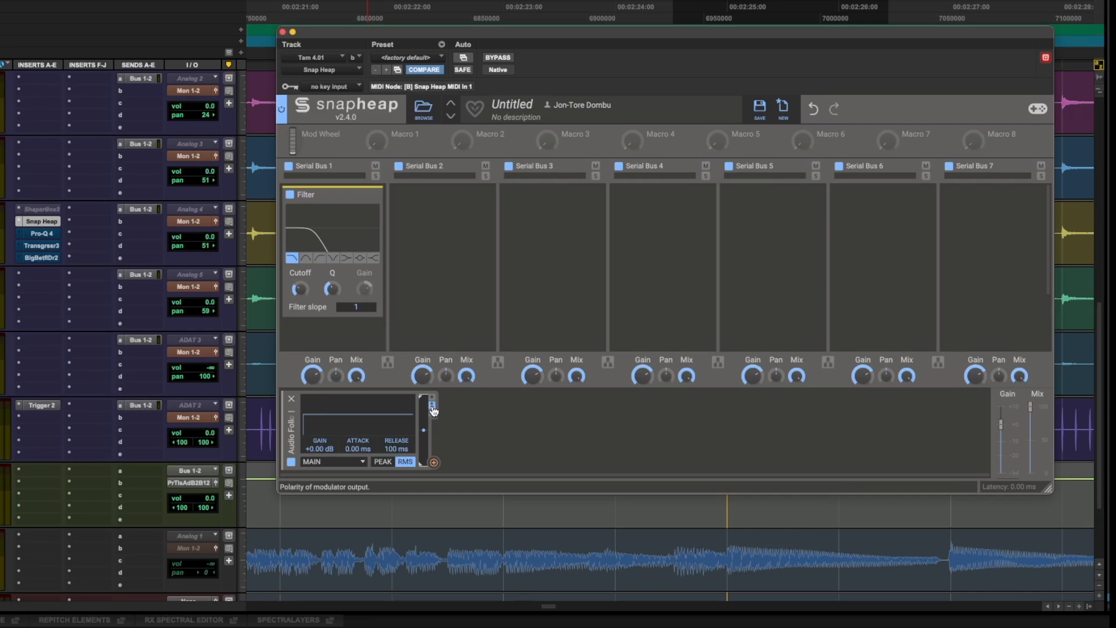
pyautogui.click(433, 407)
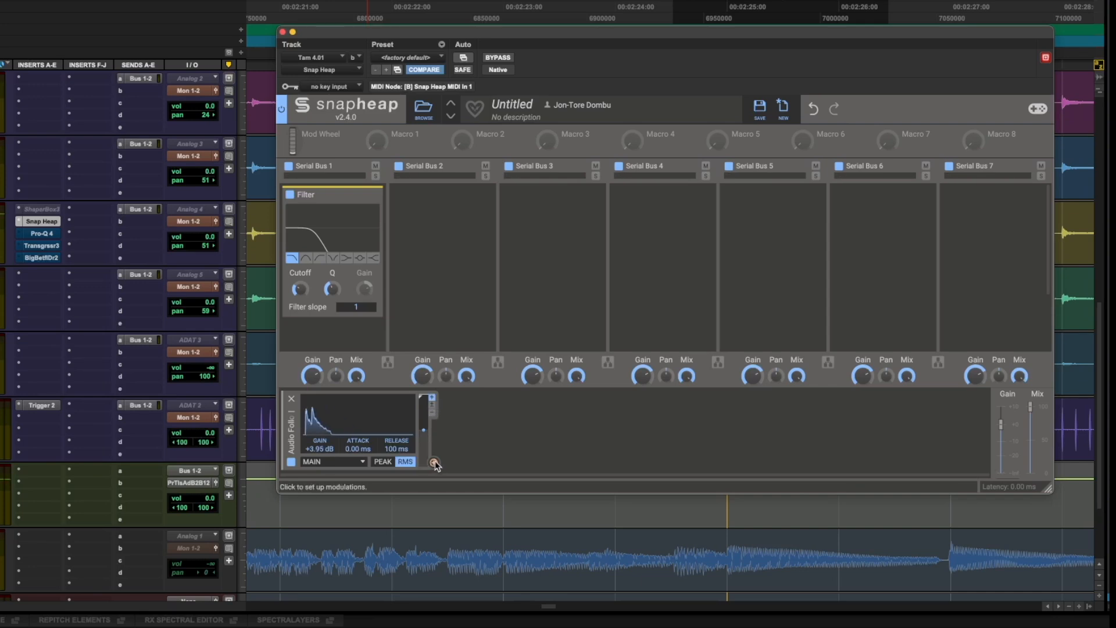
pyautogui.moveTo(434, 463); pyautogui.dragTo(300, 191)
pyautogui.press('space')
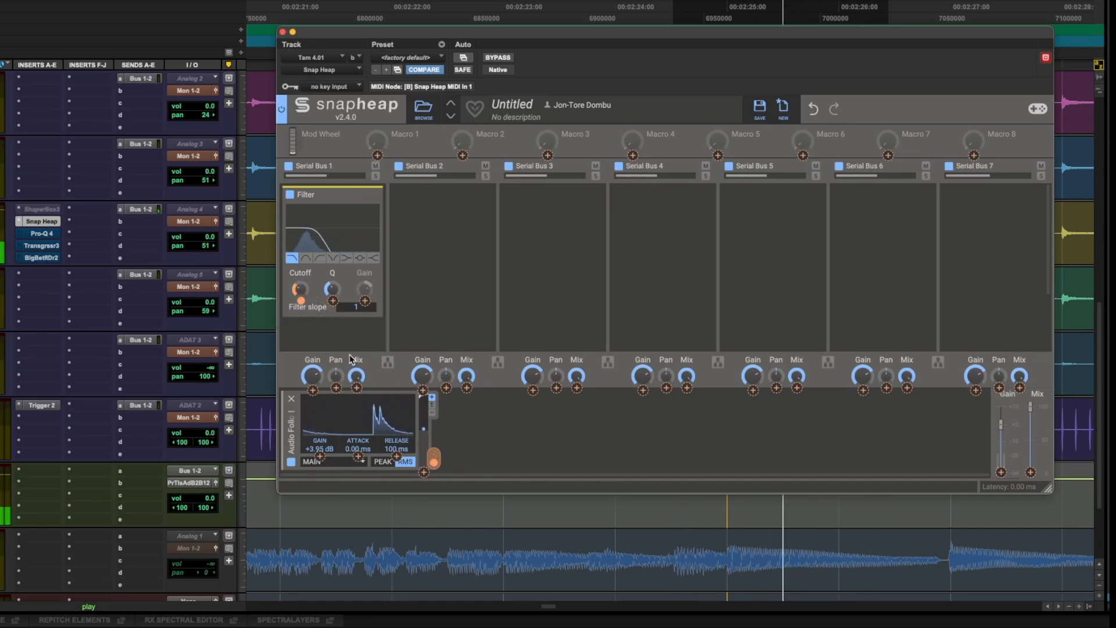
# - Set the Audio Follower's gain to +9.09 dB and switch its output polarity, auditioning the filter movement during playback
pyautogui.moveTo(321, 447); pyautogui.dragTo(321, 436)
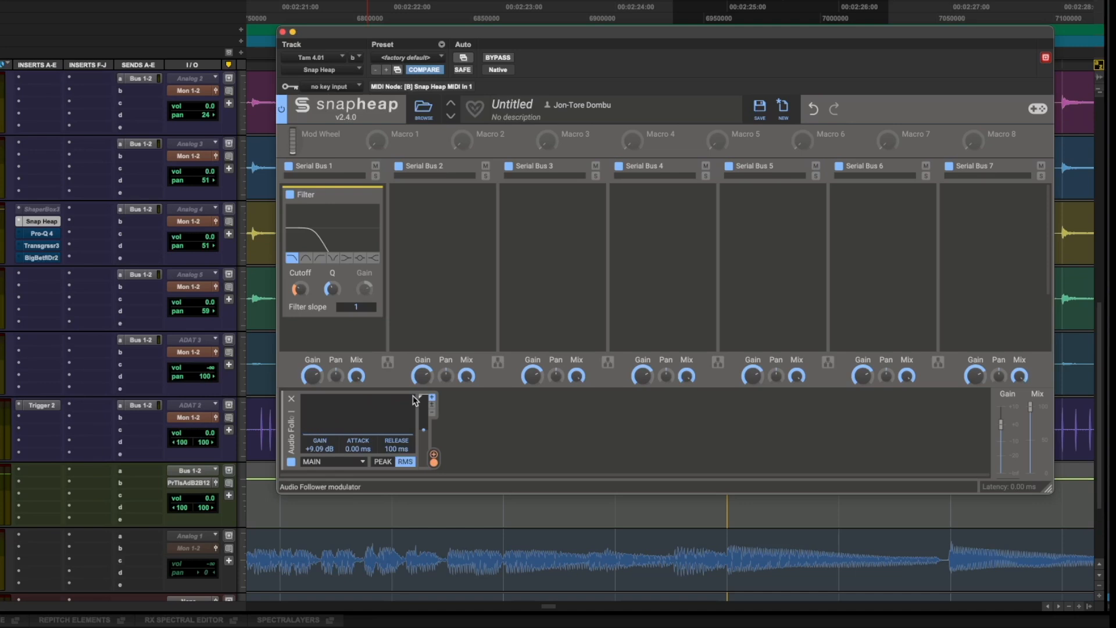
pyautogui.press('space')
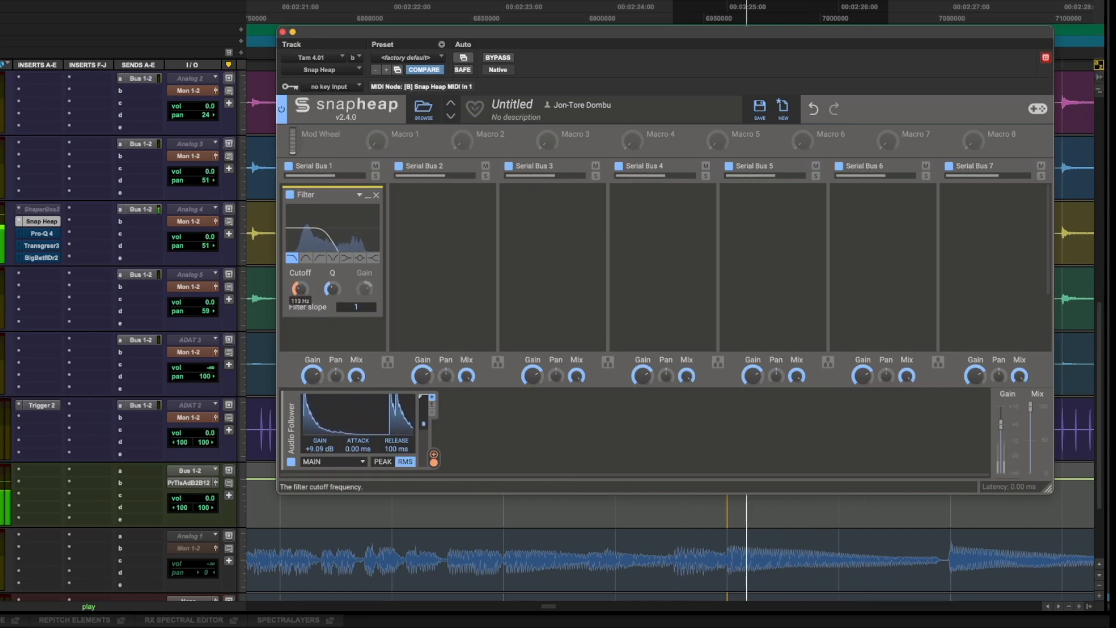
pyautogui.press('space')
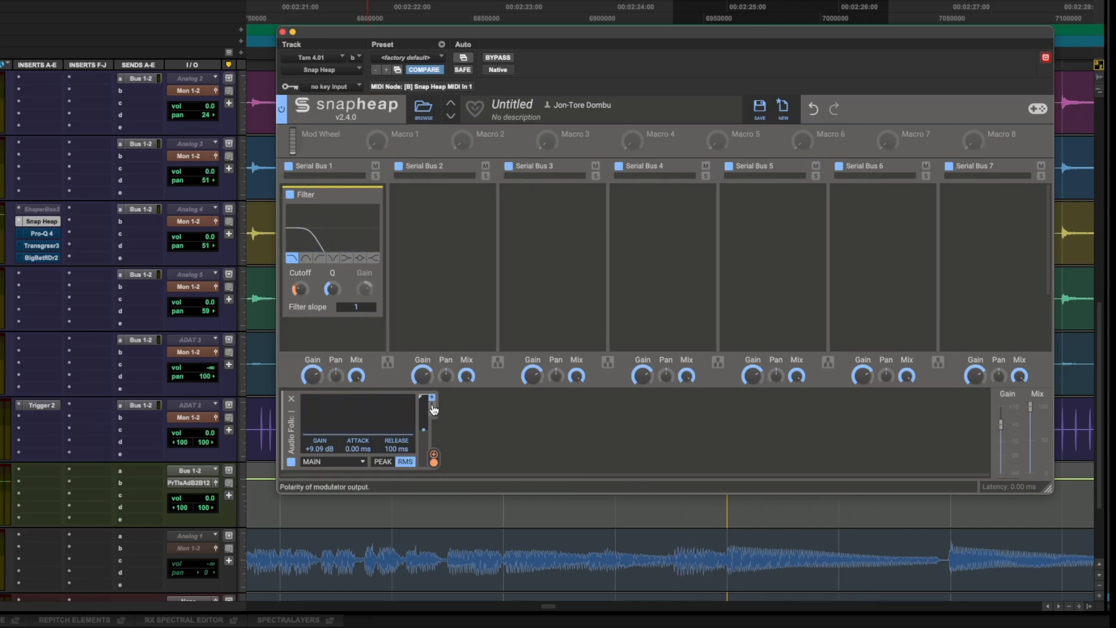
pyautogui.press('space')
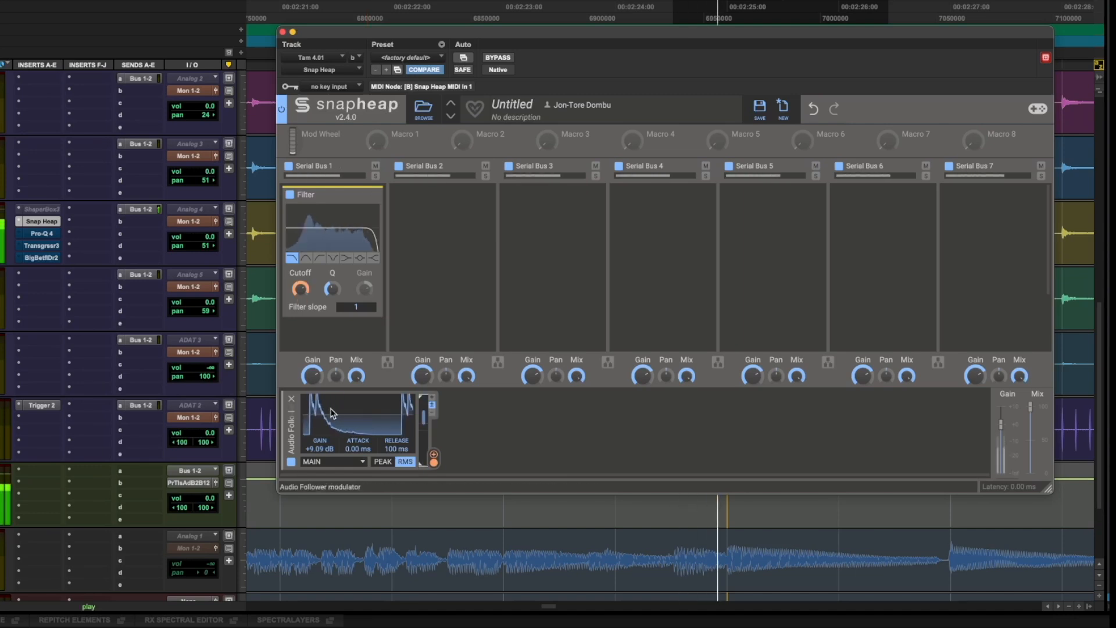
# - Set the Audio Follower's release to 217 ms and compare the playback with Snap Heap bypassed and active
pyautogui.moveTo(396, 448); pyautogui.dragTo(396, 426)
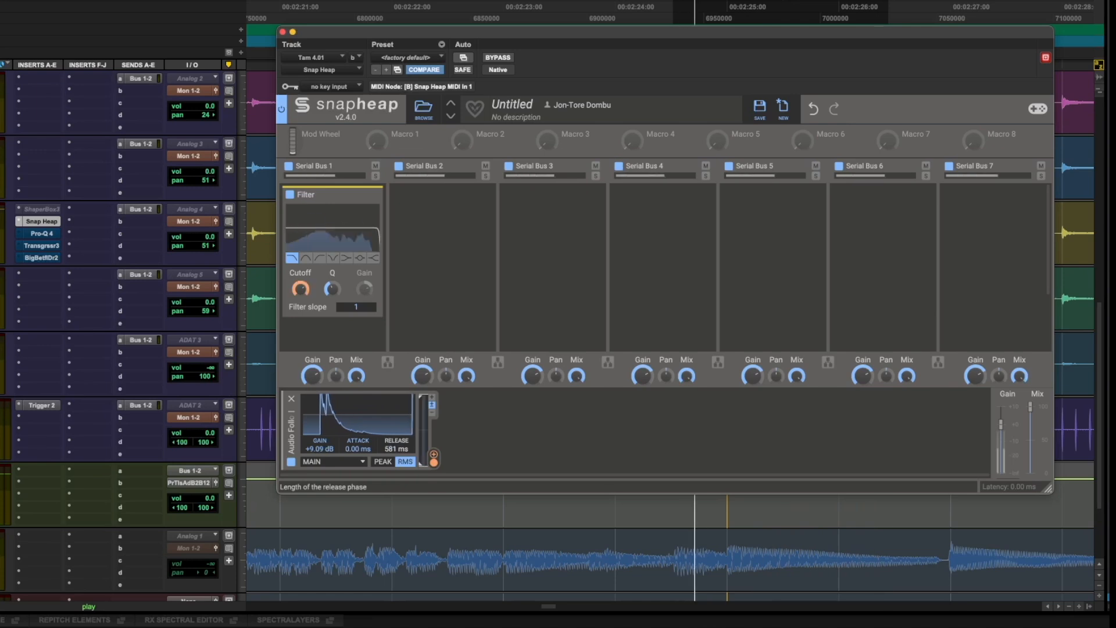
pyautogui.moveTo(397, 448); pyautogui.dragTo(397, 457)
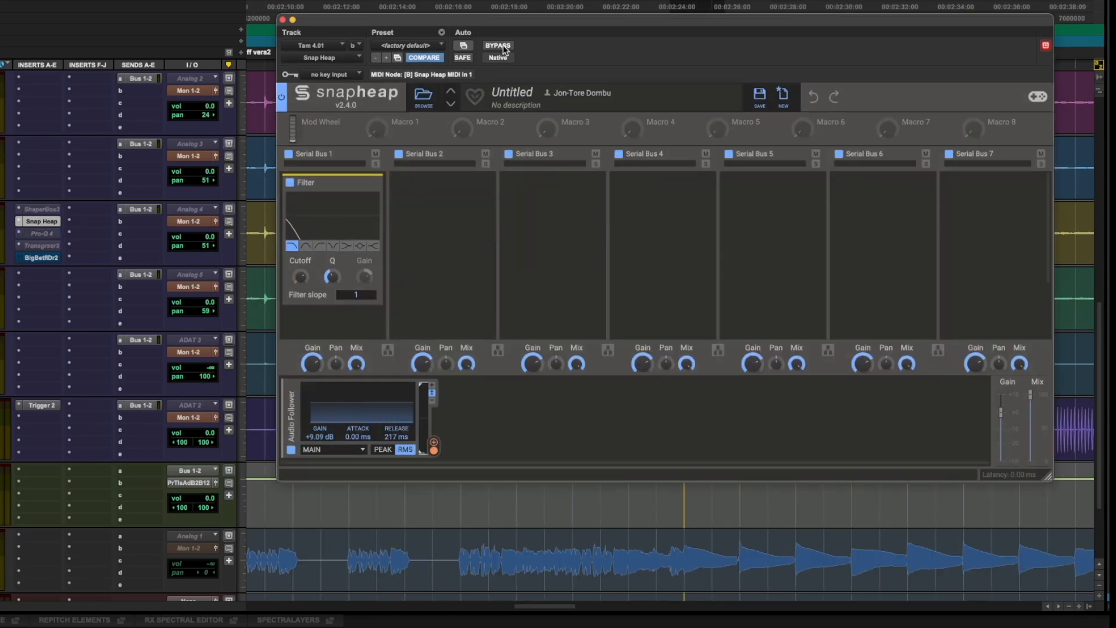
pyautogui.press('space')
pyautogui.click(498, 45)
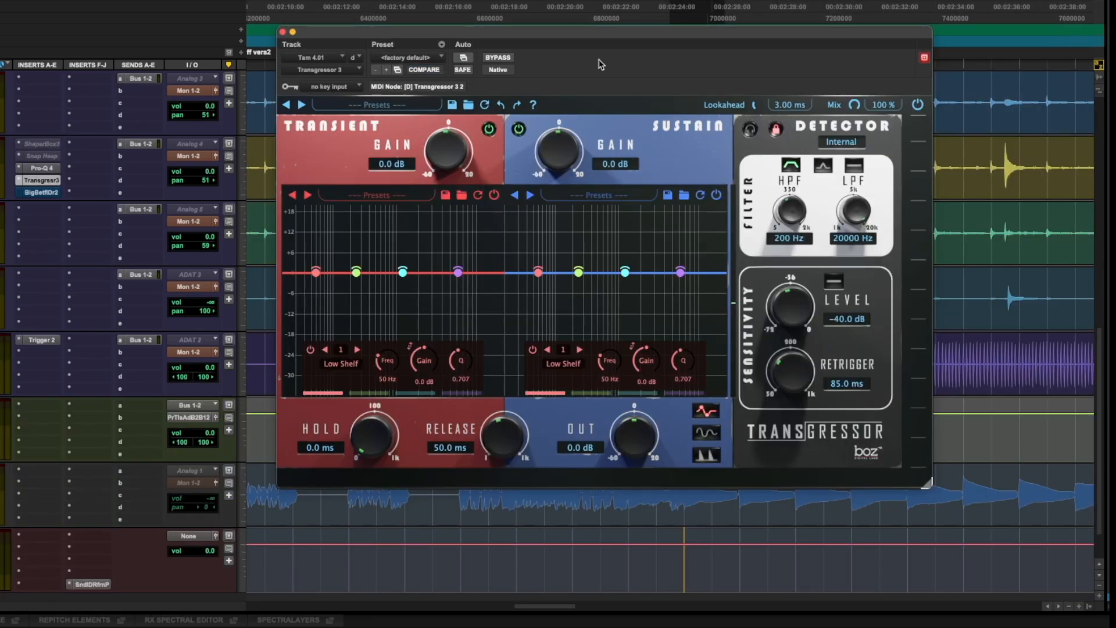
# - In Transgressor 3, set the detector's sensitivity level to -7.0 dB and, with Sustain audio muted, the transient hold to 62.1 ms
pyautogui.click(706, 455)
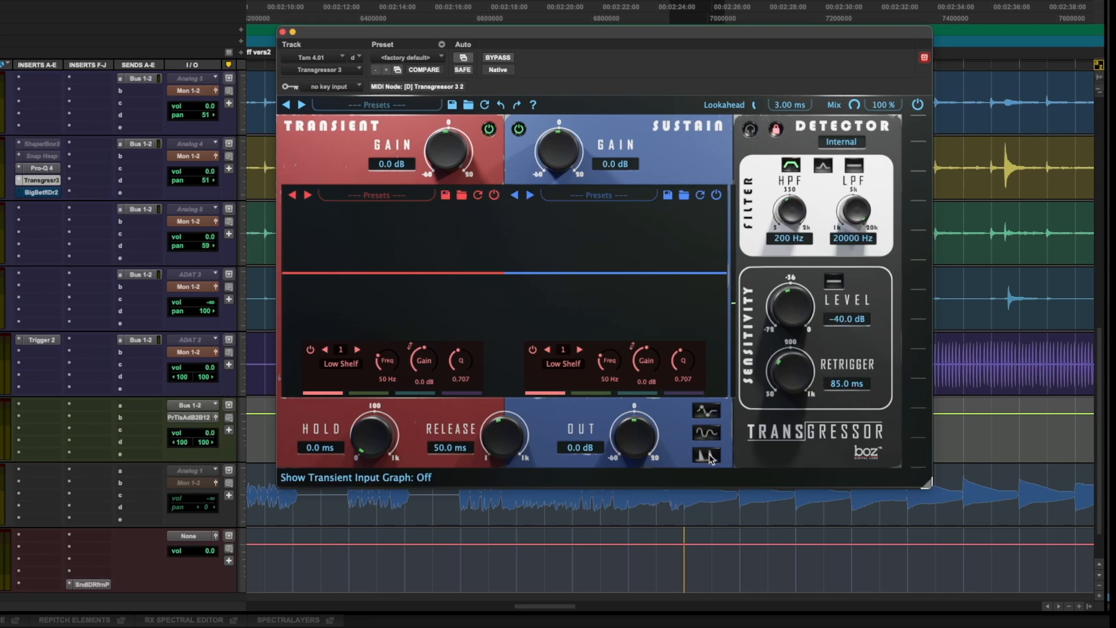
pyautogui.press('space')
pyautogui.moveTo(790, 306); pyautogui.dragTo(801, 232)
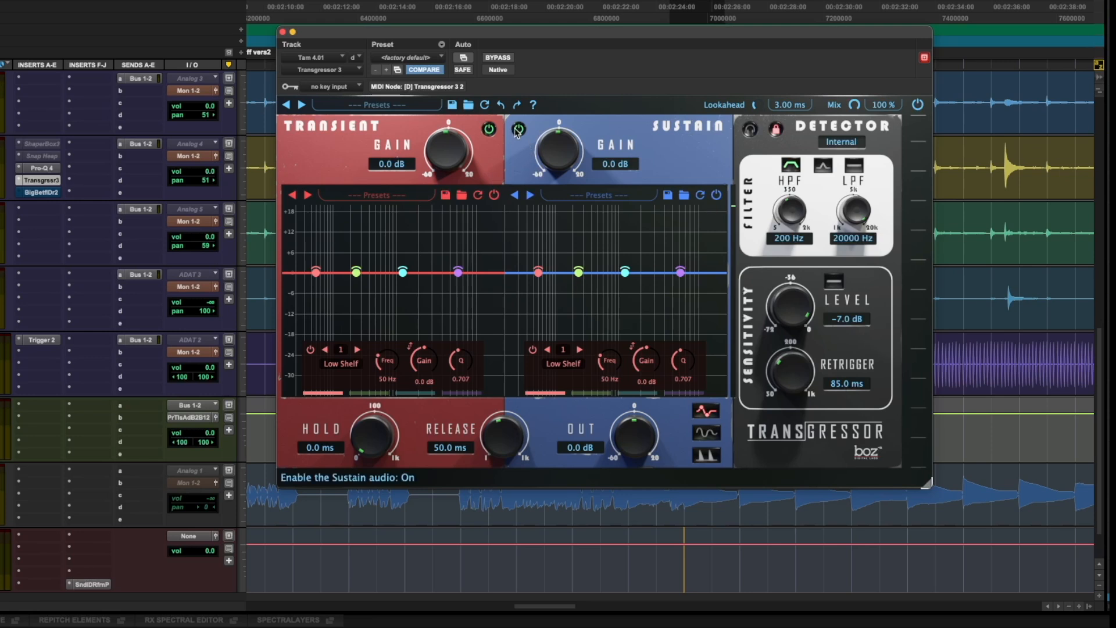
pyautogui.press('space')
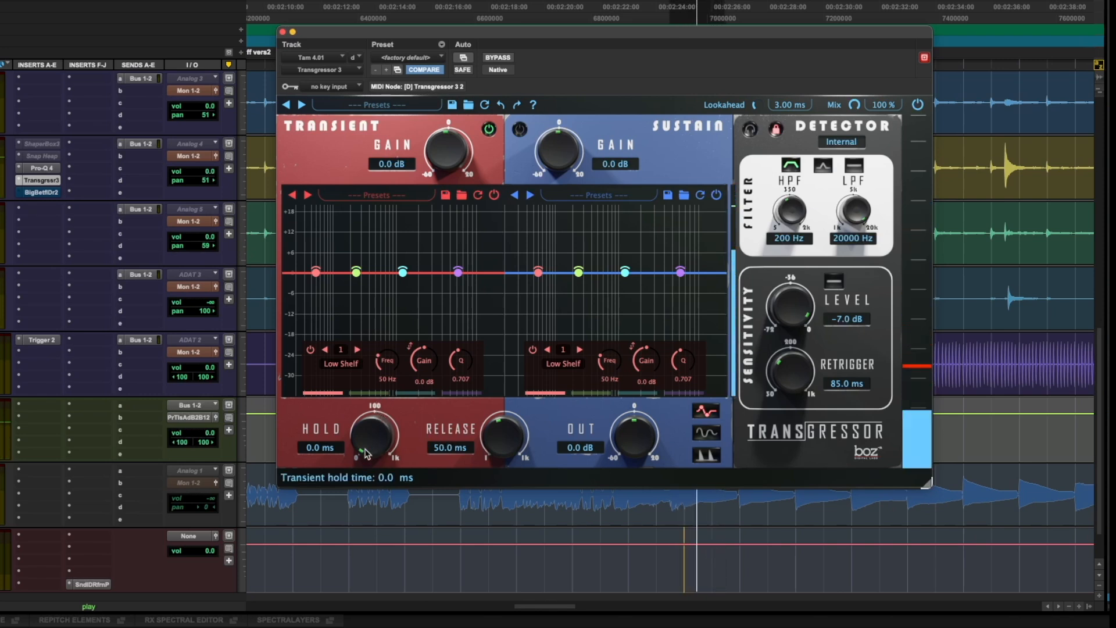
pyautogui.moveTo(370, 411); pyautogui.dragTo(378, 364)
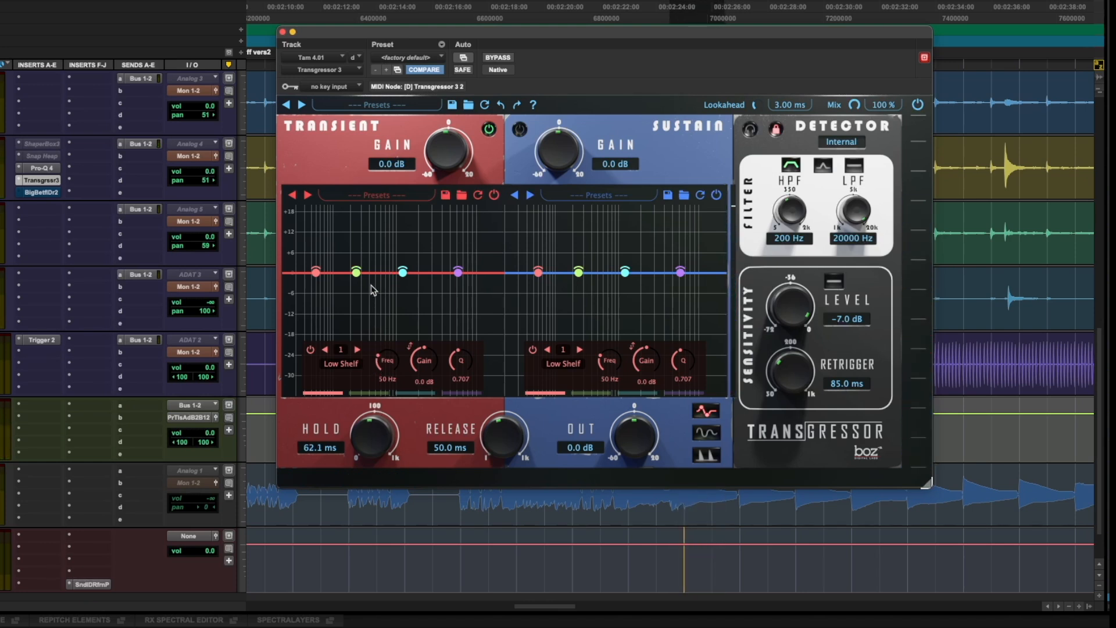
# - Shape the Transient EQ with a 10.1 dB peak at 157 Hz, a band 3 cut of about 5 dB, and a 9.7 dB high shelf at 3510 Hz
pyautogui.moveTo(357, 273); pyautogui.dragTo(344, 241)
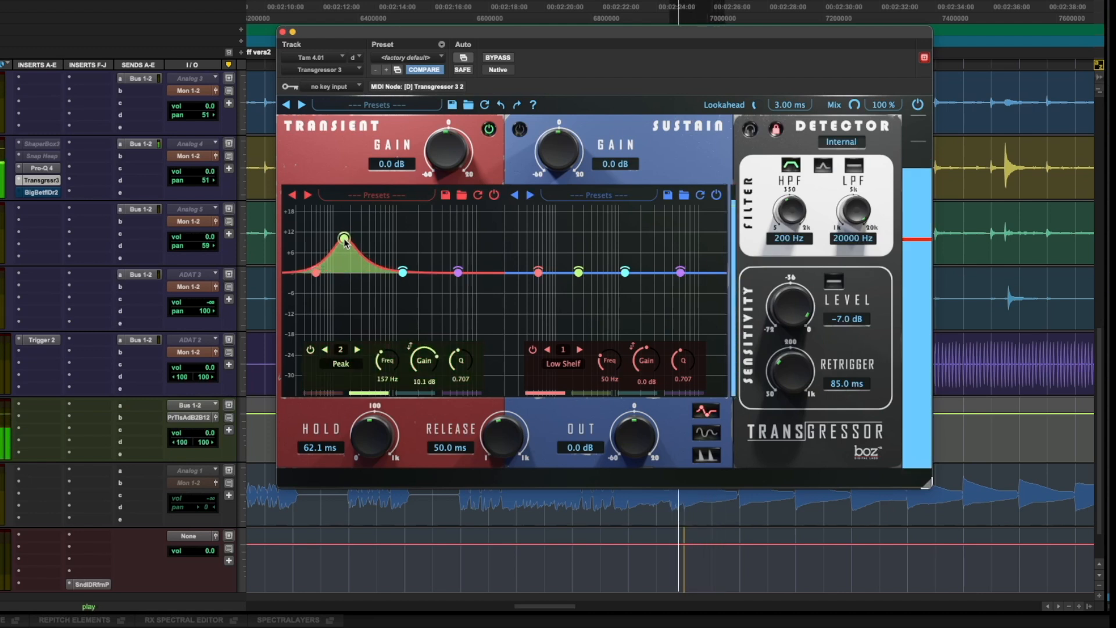
pyautogui.moveTo(402, 272); pyautogui.dragTo(374, 289)
pyautogui.click(459, 271)
pyautogui.moveTo(458, 272); pyautogui.dragTo(438, 240)
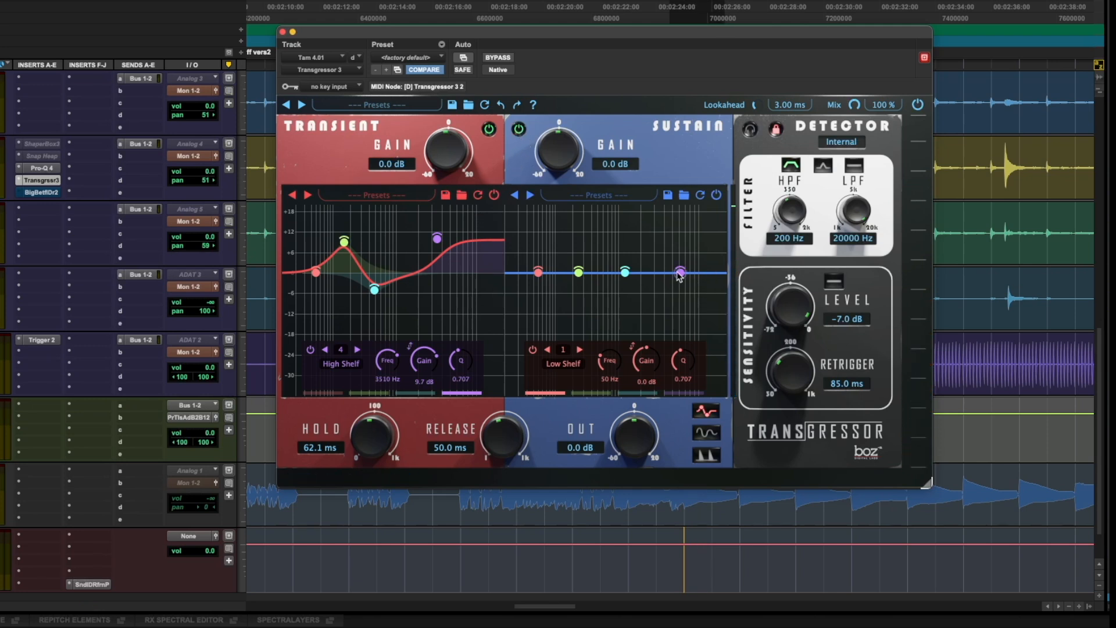
# - Change band 4 of the Sustain EQ to Low Pass and lower its frequency to just below band 2
pyautogui.click(563, 364)
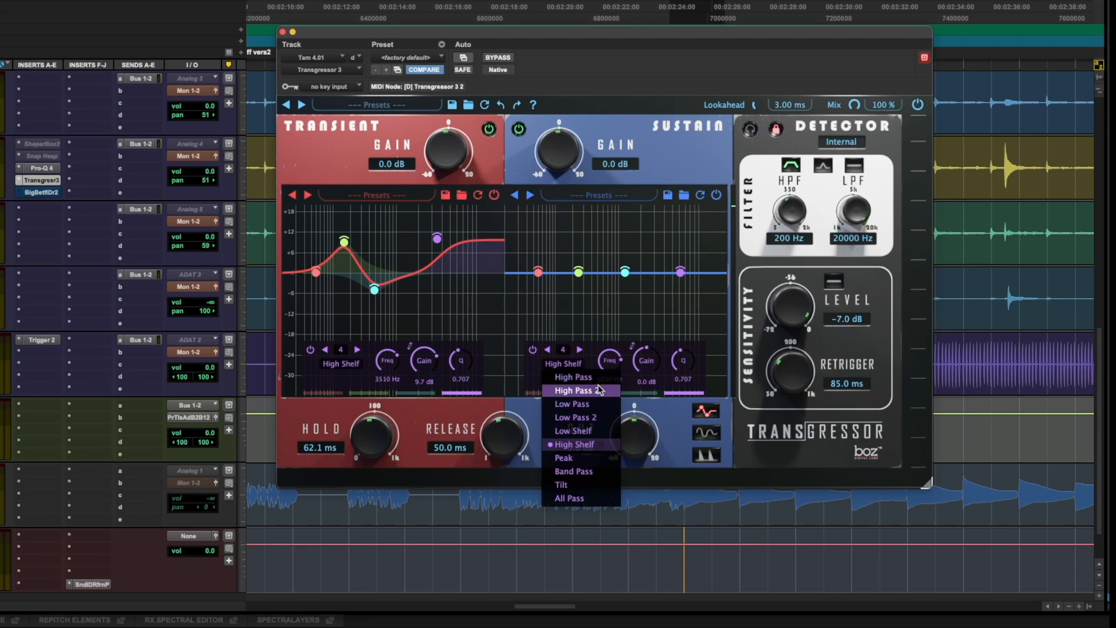
pyautogui.click(590, 404)
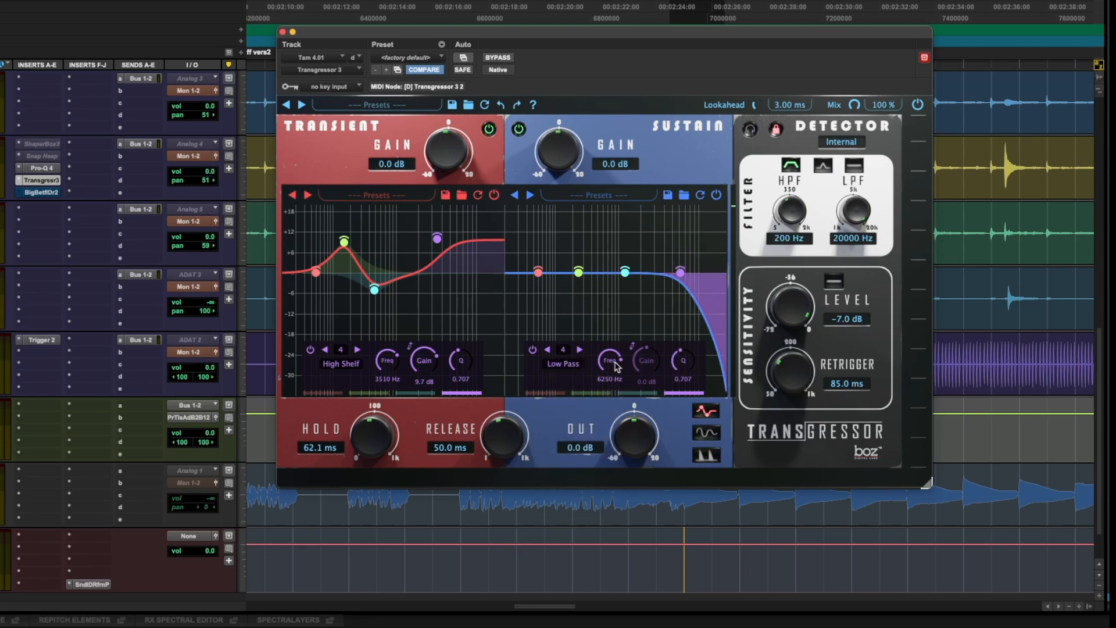
pyautogui.moveTo(611, 365); pyautogui.dragTo(614, 435)
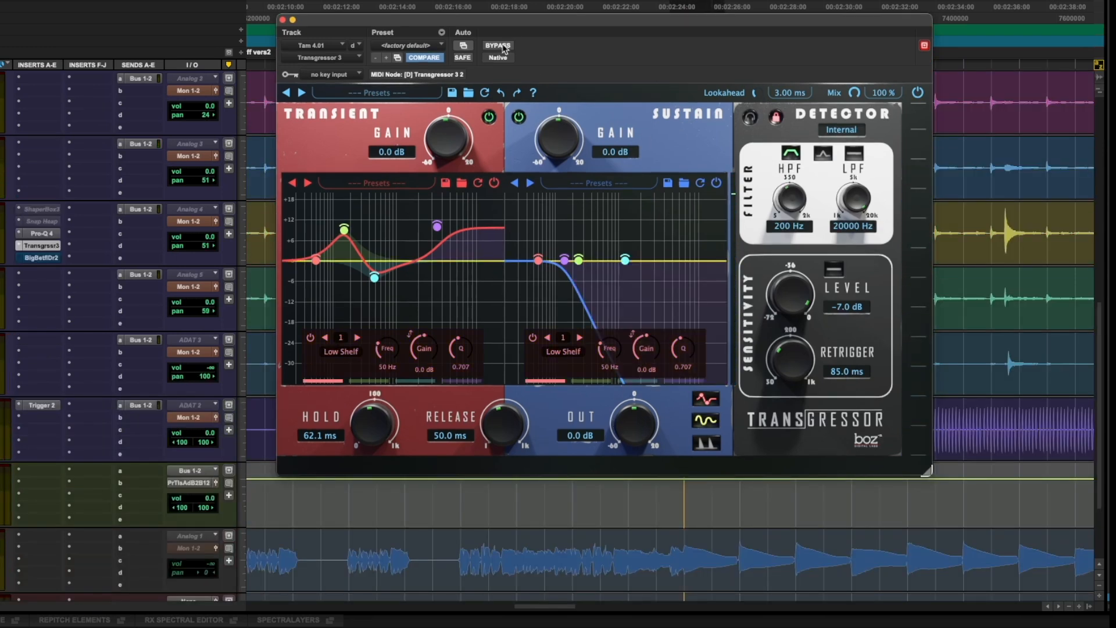
# - Compare the tom playback with Transgressor 3 bypassed and active, and close its window
pyautogui.press('space')
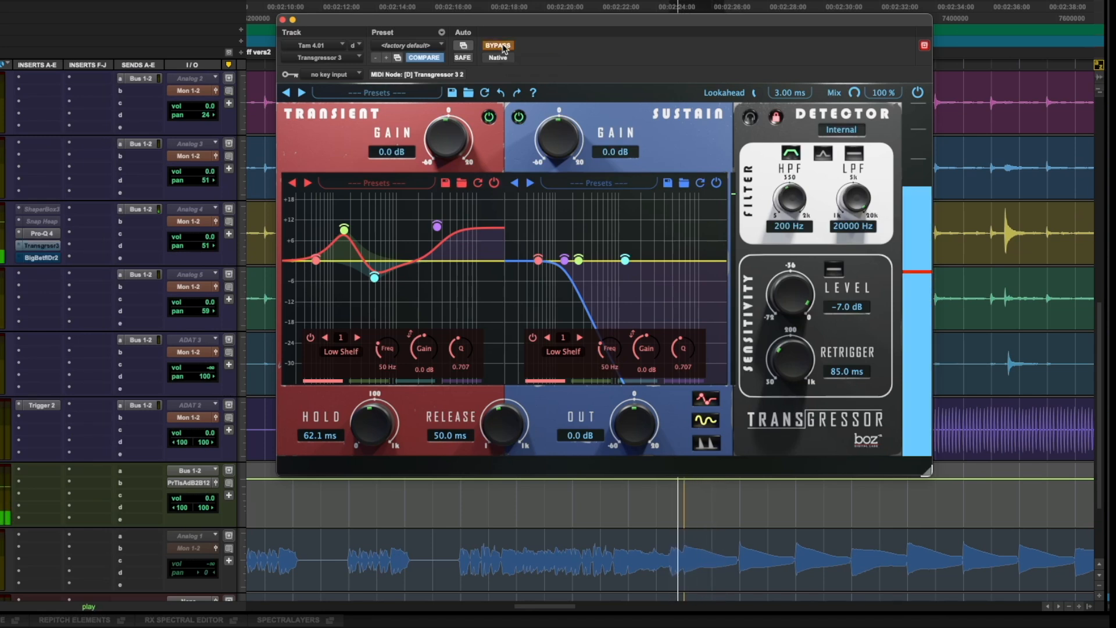
pyautogui.click(497, 45)
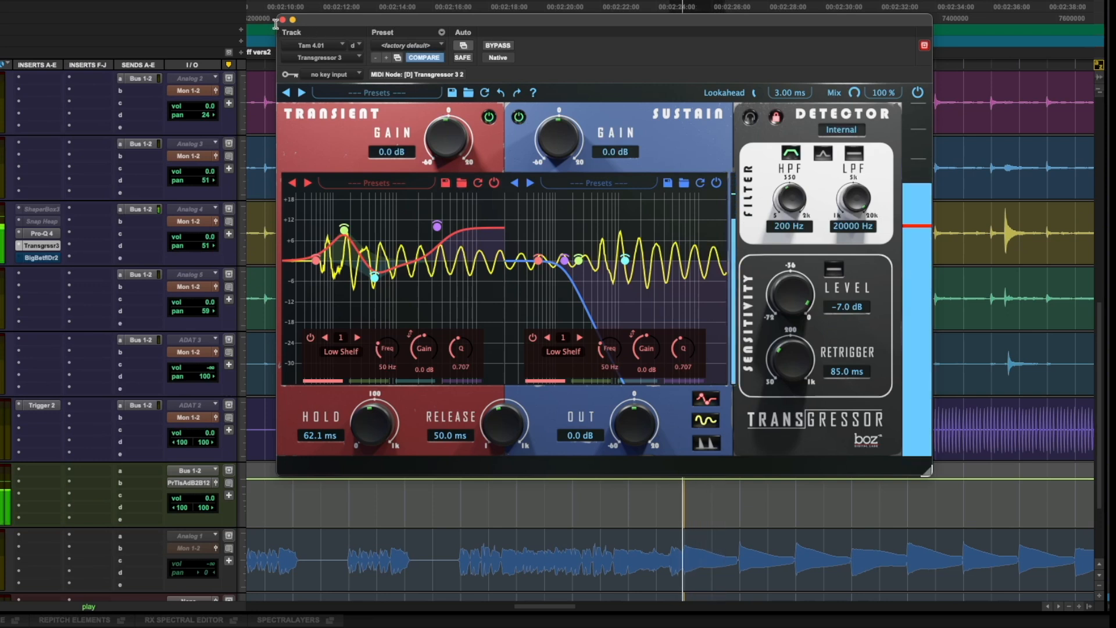
pyautogui.click(283, 20)
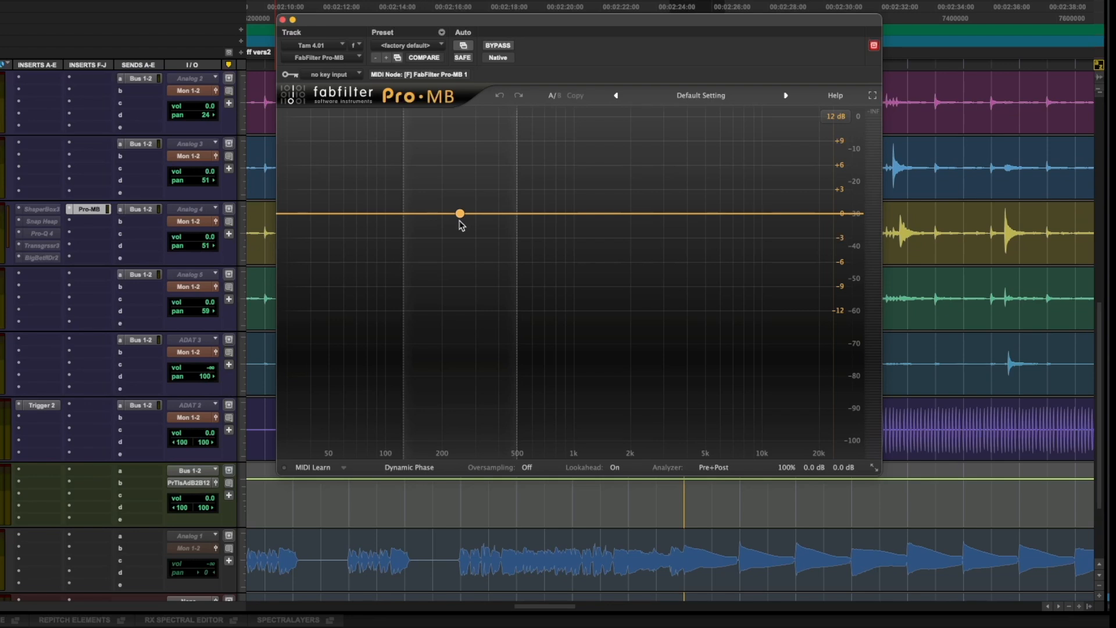
# - Add a Pro-MB band covering everything above a low crossover slightly over 200 Hz, set it to Expand, and audition it
pyautogui.click(460, 213)
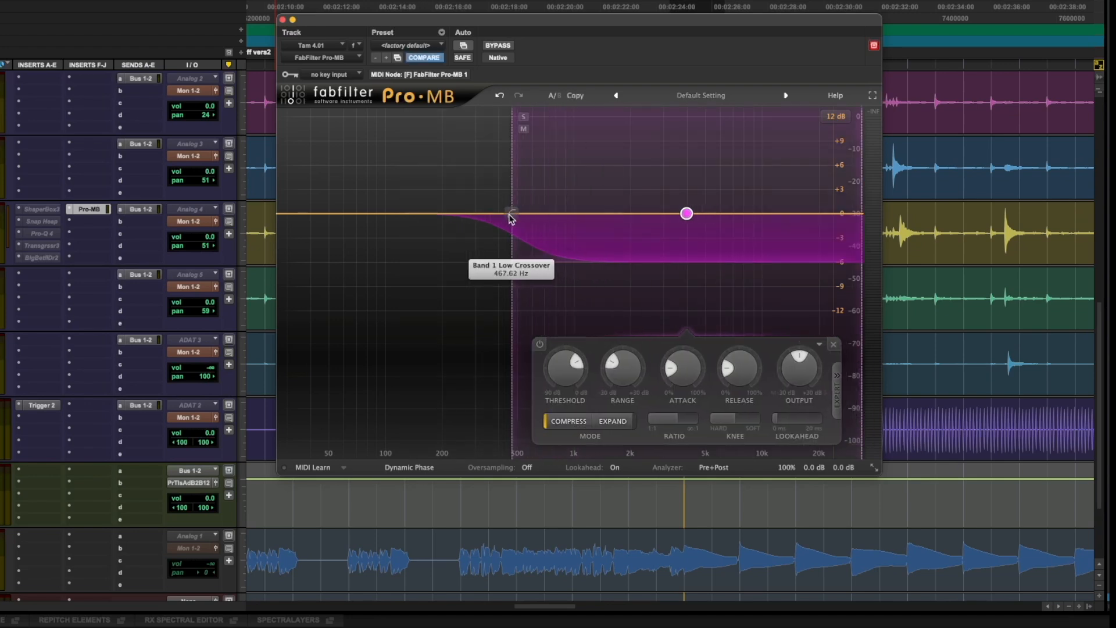
pyautogui.moveTo(518, 225); pyautogui.dragTo(448, 224)
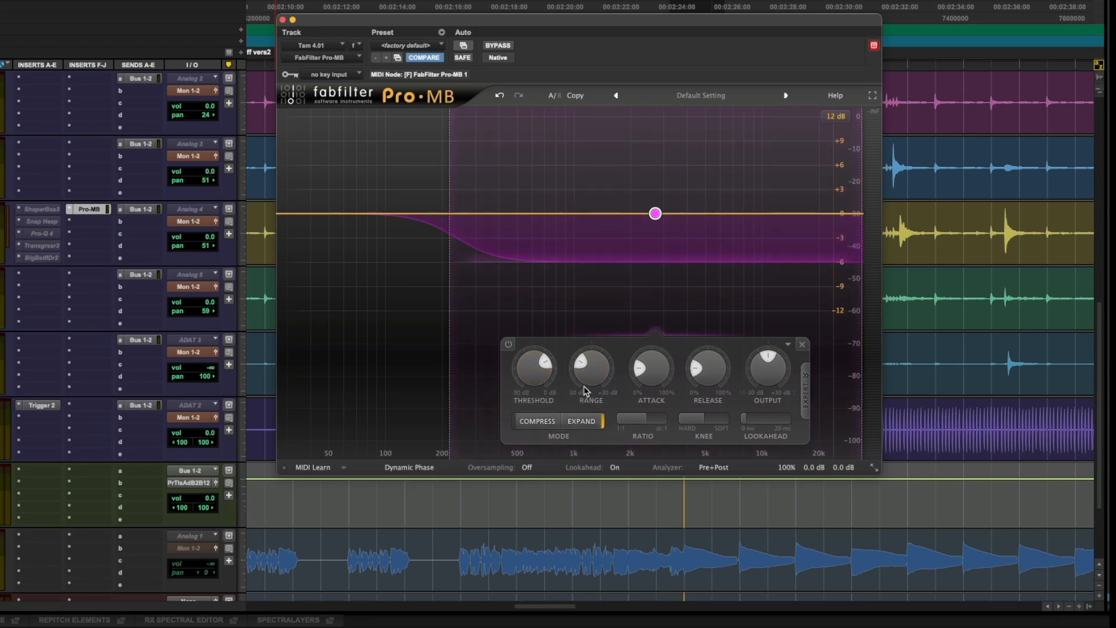
pyautogui.press('space')
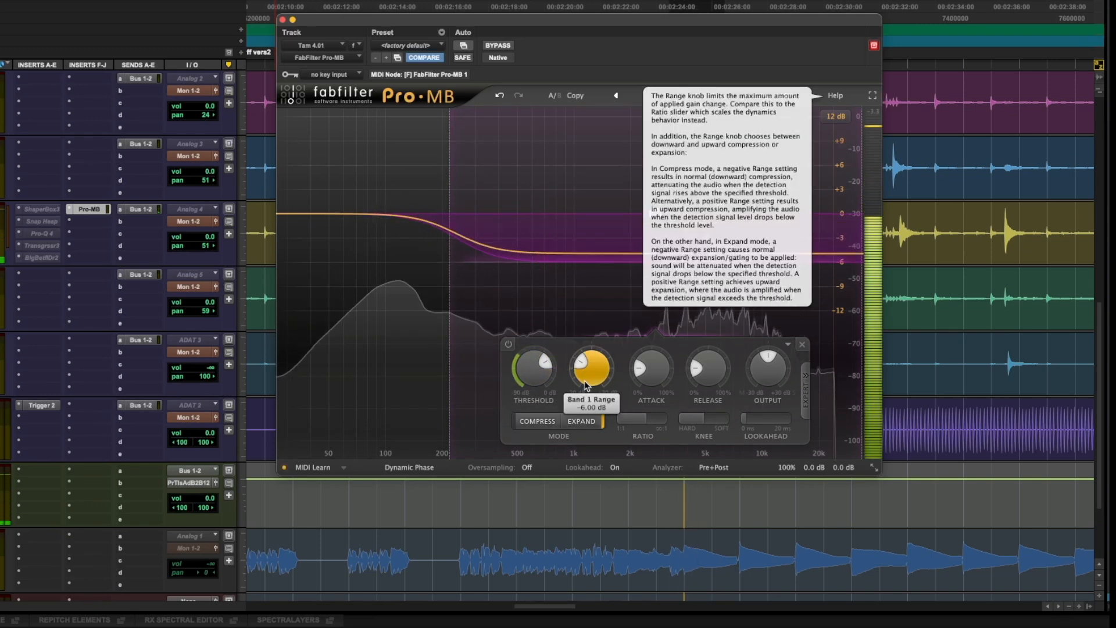
pyautogui.press('space')
# - Set the Pro-MB band's range to -30 dB, its attack and release to 0%, and its lookahead to about 2 ms
pyautogui.moveTo(531, 371); pyautogui.dragTo(591, 465)
pyautogui.press('space')
pyautogui.moveTo(652, 375); pyautogui.dragTo(716, 469)
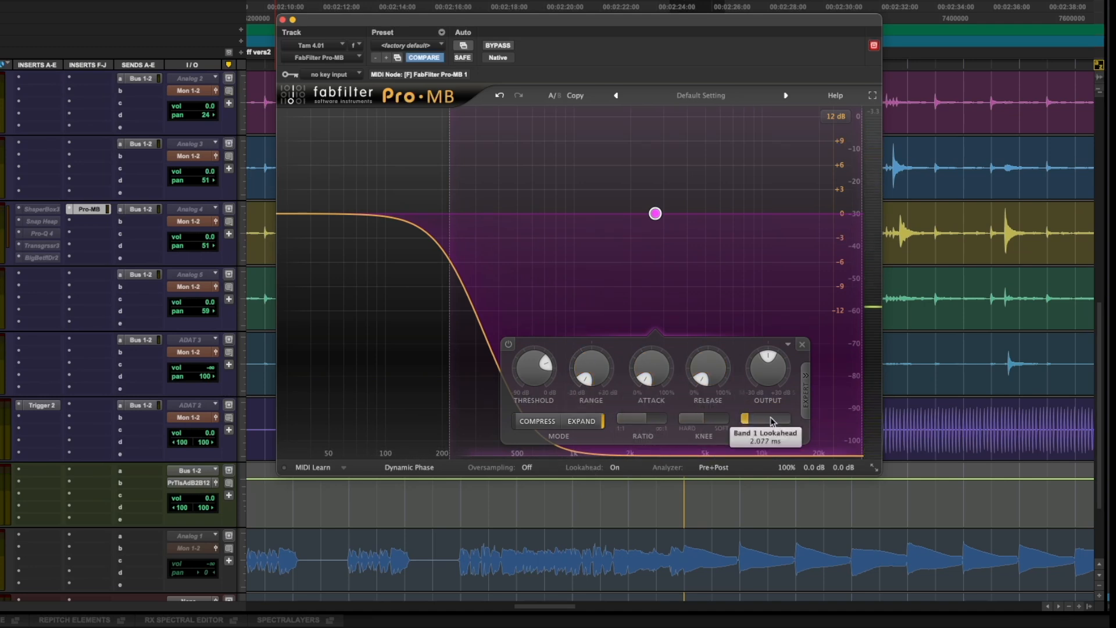
pyautogui.moveTo(794, 424); pyautogui.dragTo(760, 419)
pyautogui.press('space')
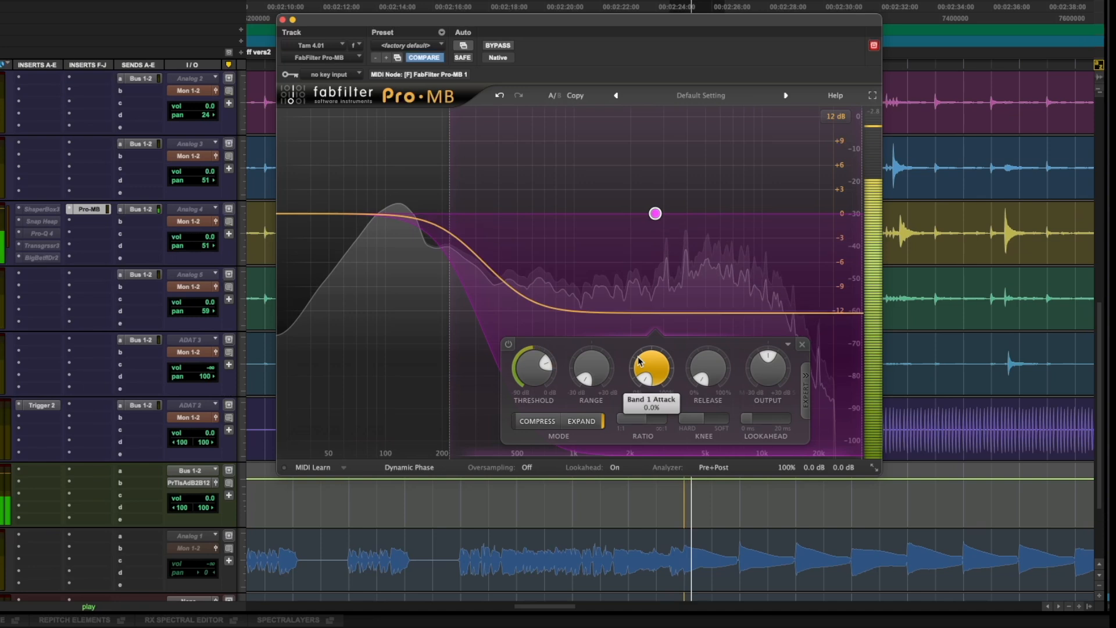
# - Raise the Pro-MB band's ratio to its maximum and lengthen its release while auditioning the tom
pyautogui.moveTo(639, 419); pyautogui.dragTo(730, 416)
pyautogui.press('space')
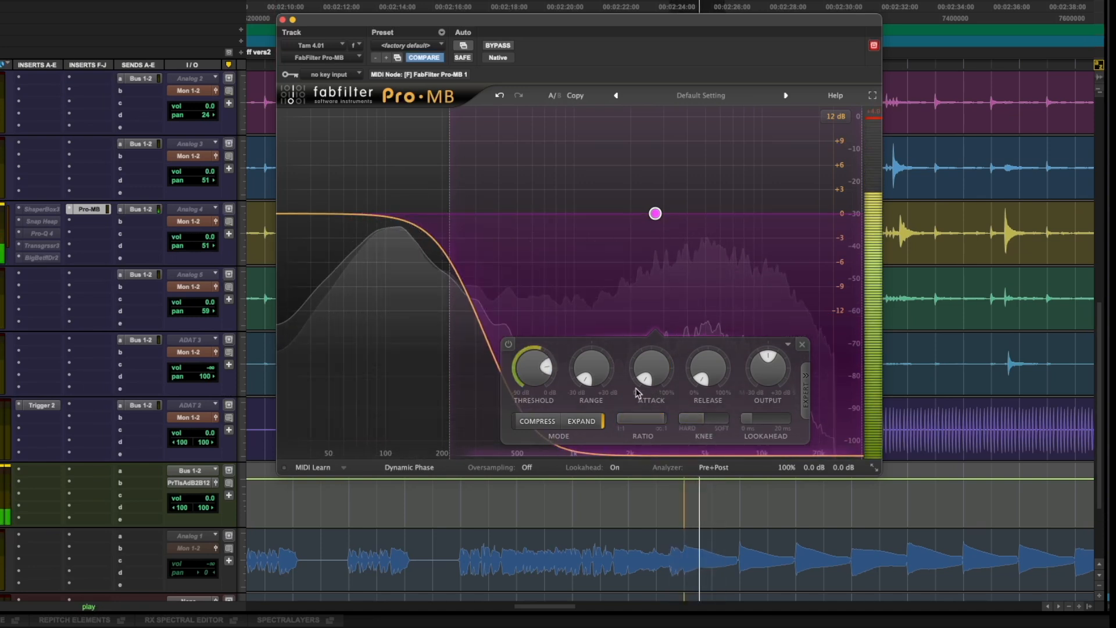
pyautogui.press('space')
pyautogui.press('space')
pyautogui.moveTo(712, 373); pyautogui.dragTo(709, 279)
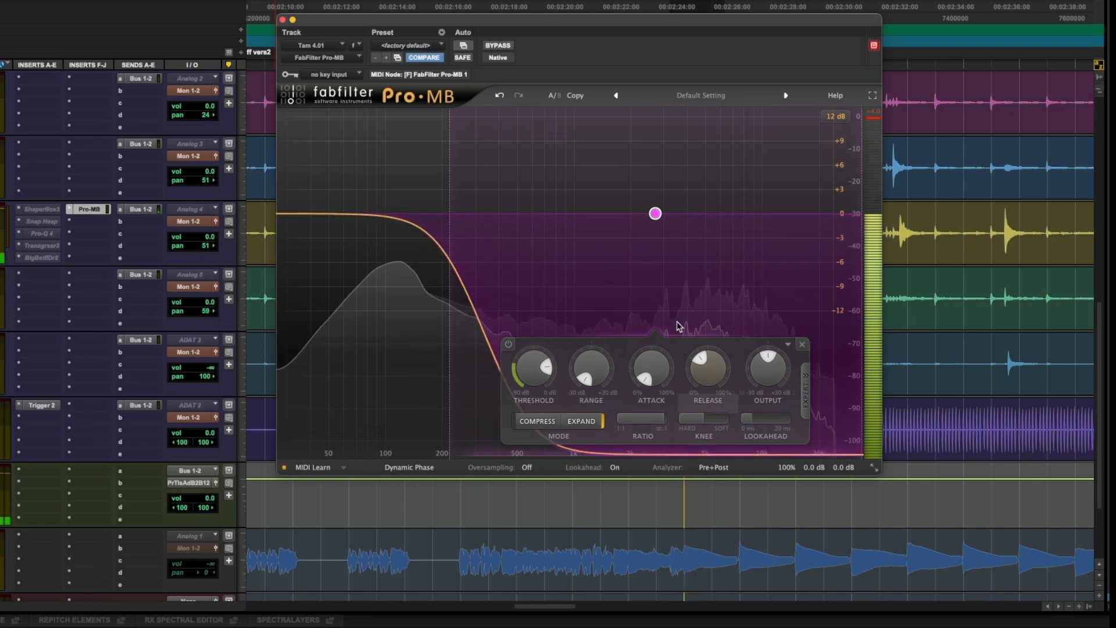
pyautogui.press('space')
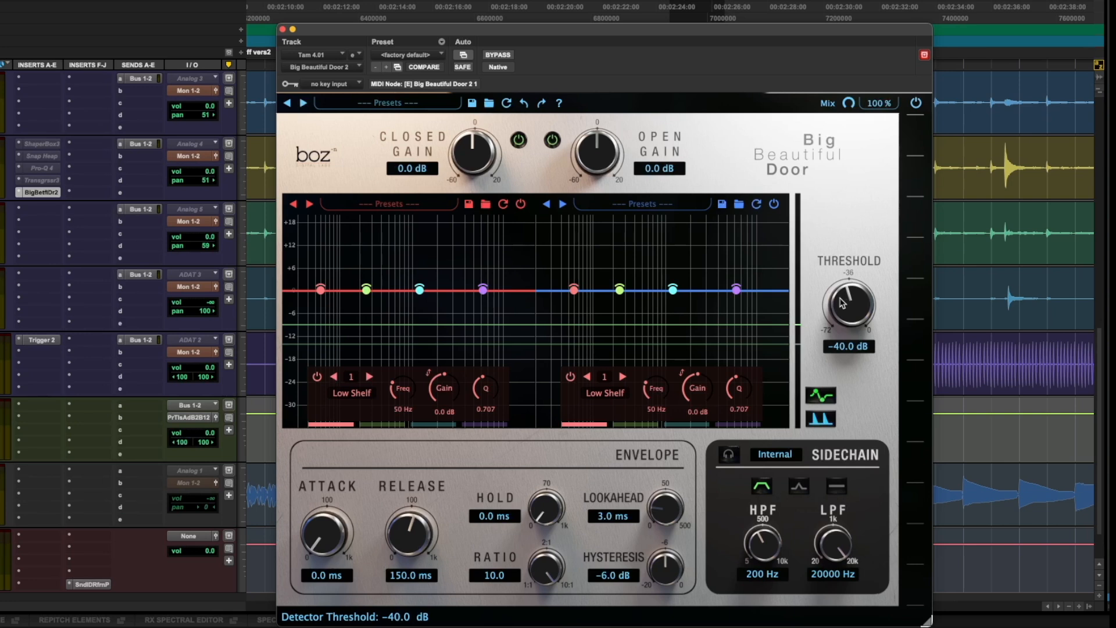
# - In Big Beautiful Door 2, set the threshold to -15.7 dB and the release to 29.3 ms with the gate-closed audio muted
pyautogui.moveTo(873, 324); pyautogui.dragTo(846, 252)
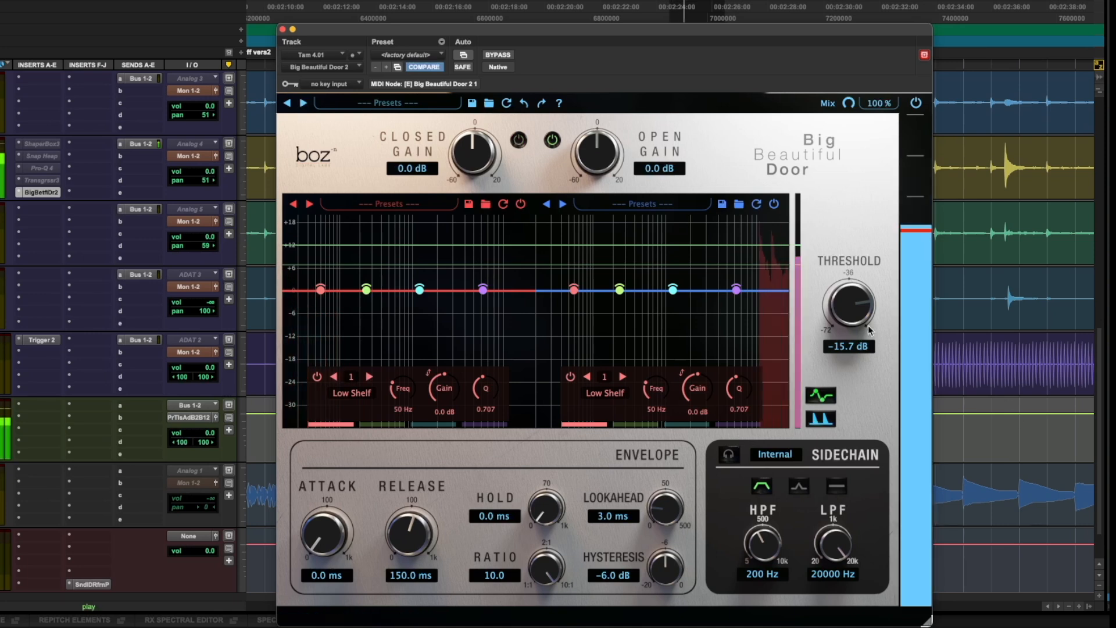
pyautogui.moveTo(856, 311); pyautogui.dragTo(861, 318)
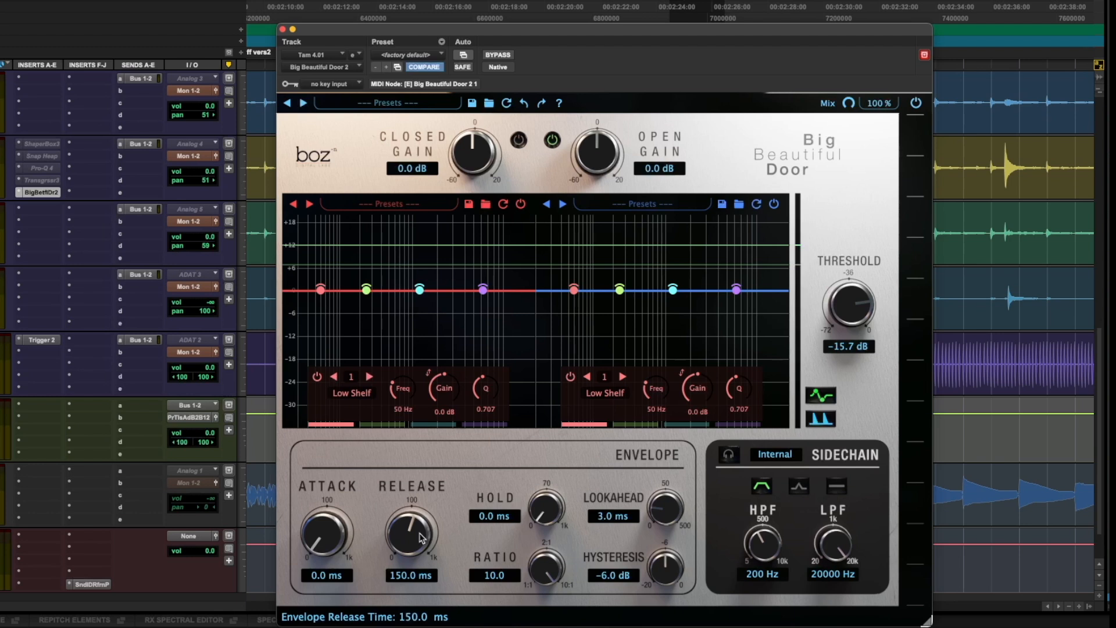
pyautogui.moveTo(415, 561); pyautogui.dragTo(416, 575)
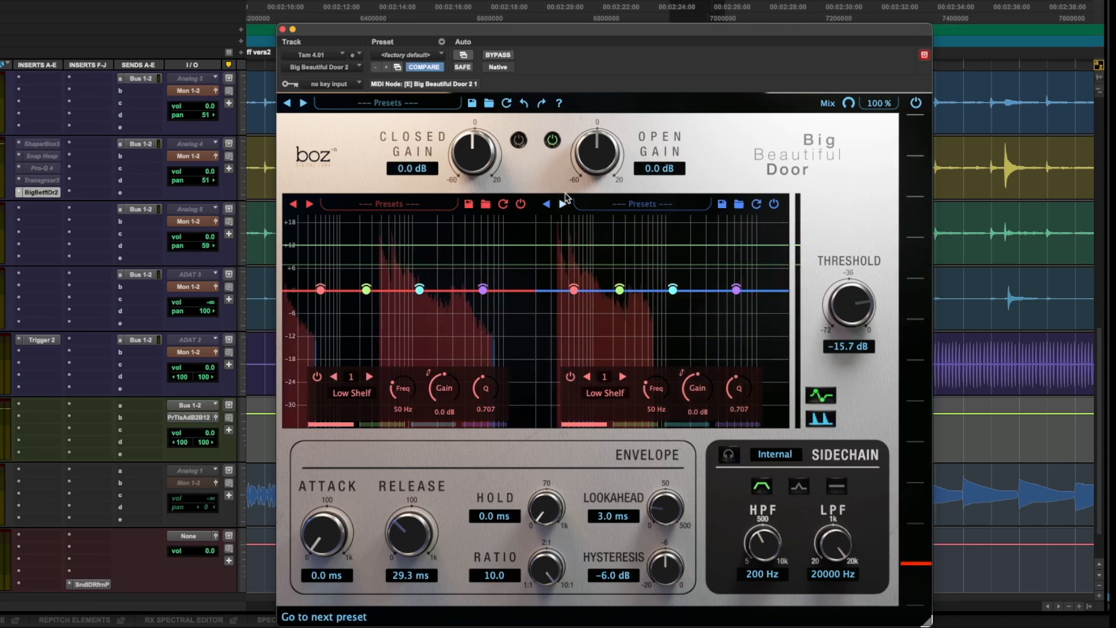
# - Re-enable the gate-closed audio and change band 4 of its EQ to a Low Pass at 215 Hz
pyautogui.click(518, 142)
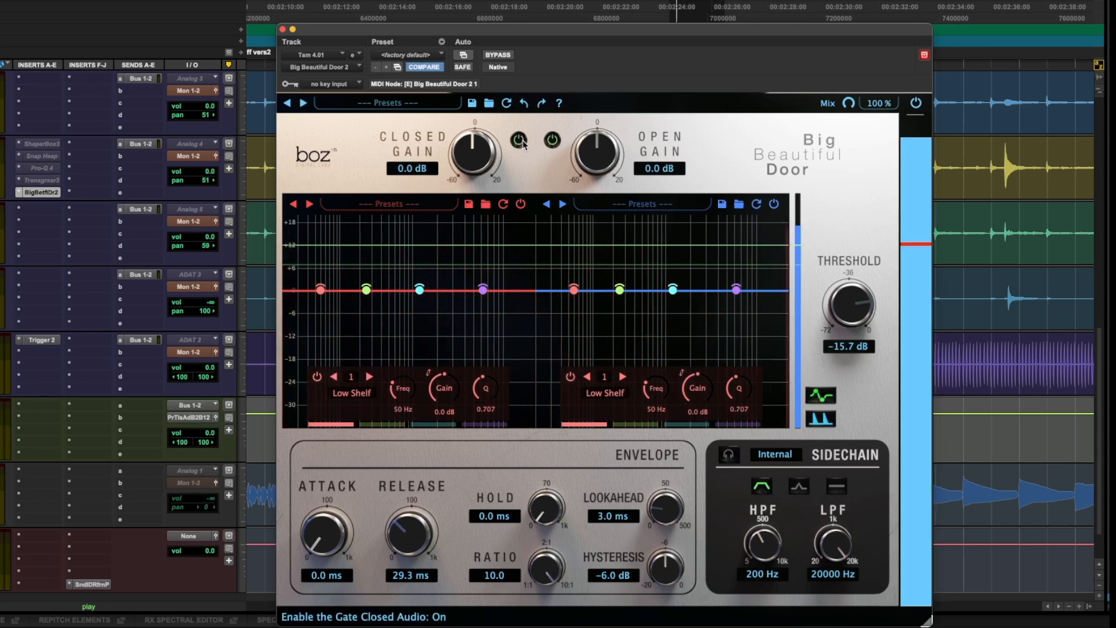
pyautogui.click(482, 291)
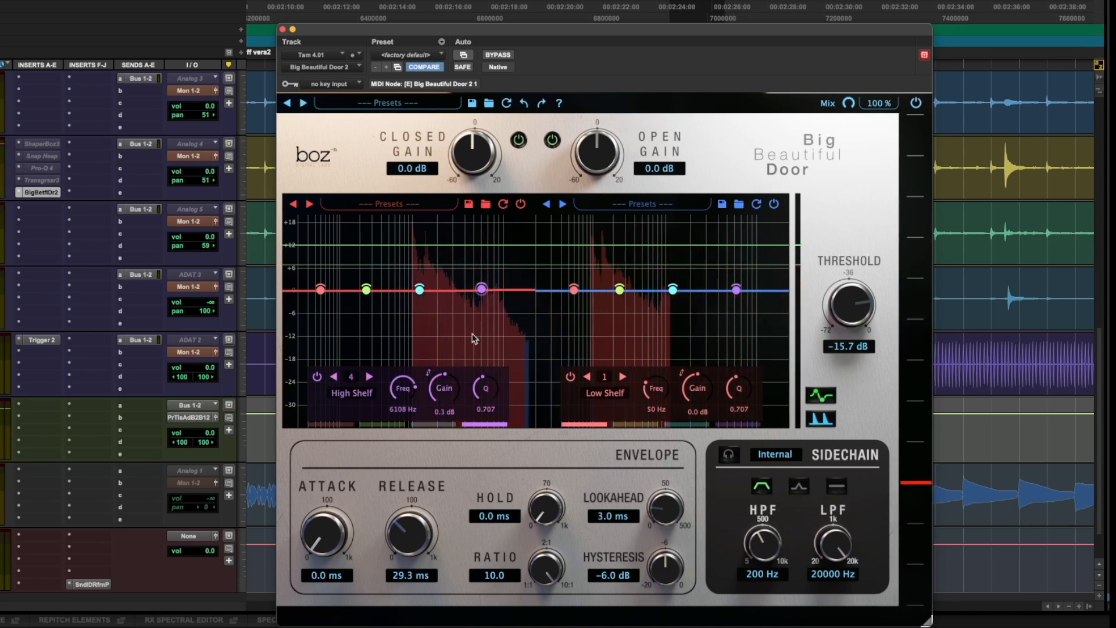
pyautogui.click(351, 392)
pyautogui.click(383, 423)
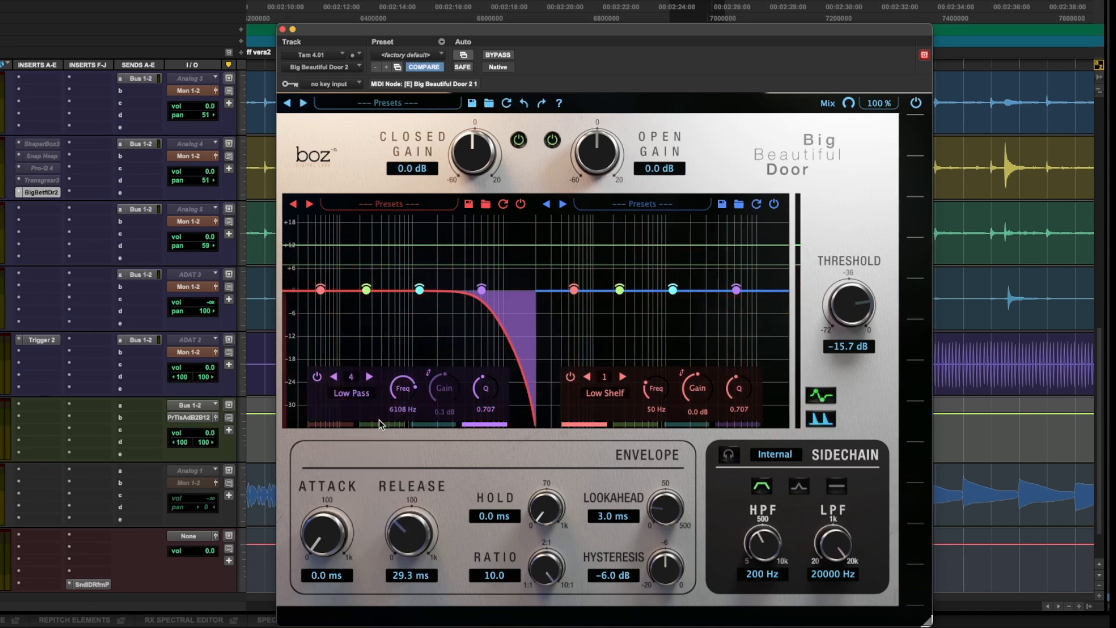
pyautogui.moveTo(401, 397); pyautogui.dragTo(401, 455)
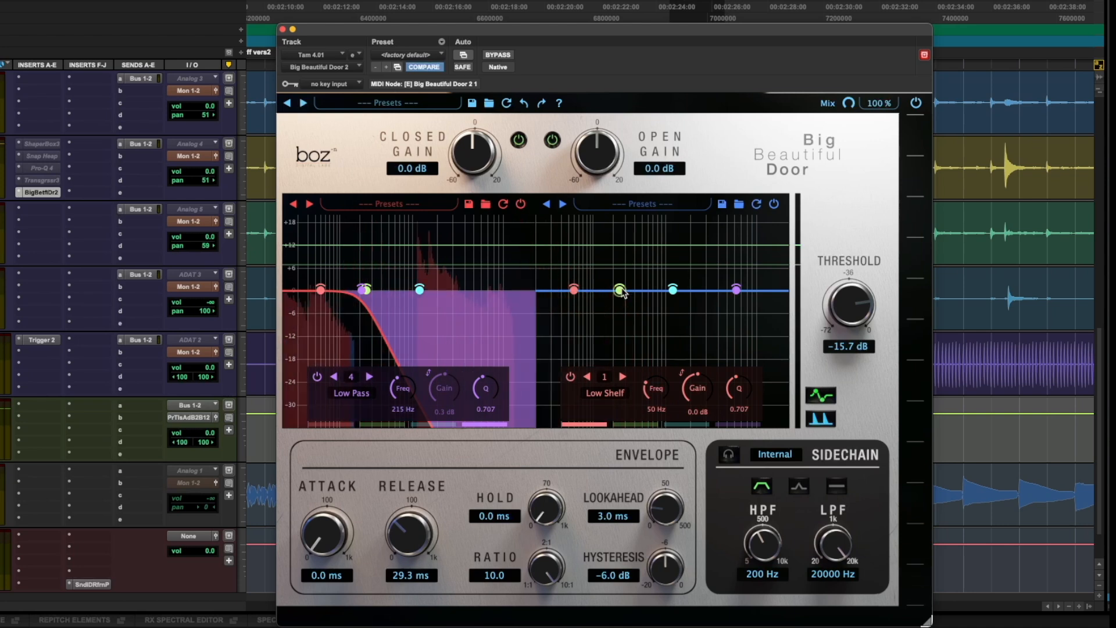
# - Shape the gate-open EQ with a 6.5 dB peak at 154 Hz, a band 3 cut of about 6 dB, and a high-shelf boost of about 6 dB
pyautogui.moveTo(621, 290); pyautogui.dragTo(617, 286)
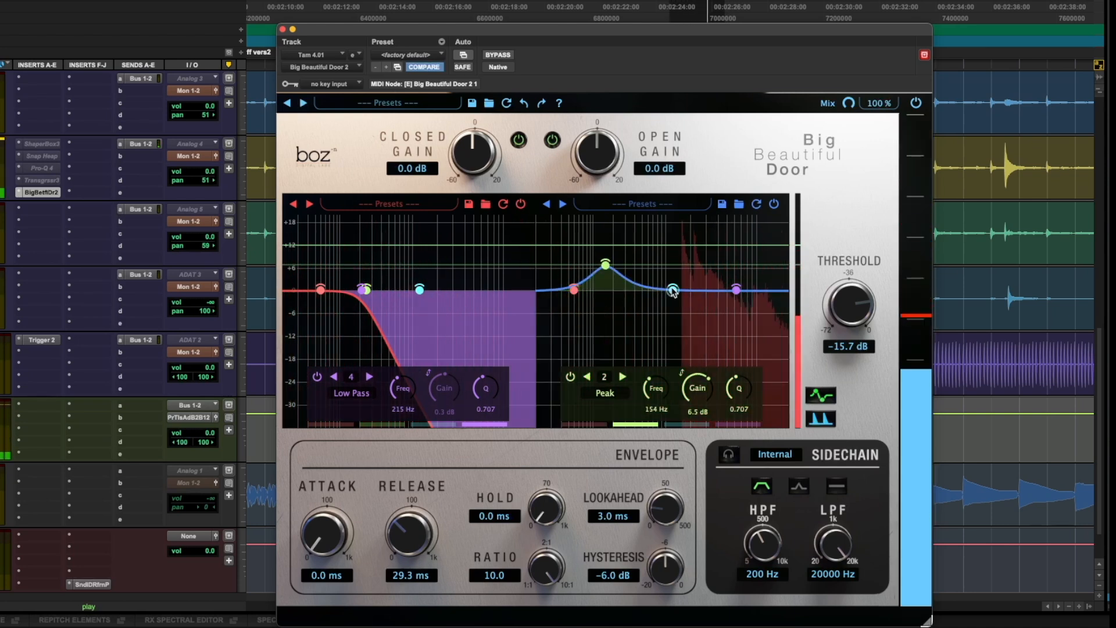
pyautogui.moveTo(672, 289); pyautogui.dragTo(651, 314)
pyautogui.moveTo(735, 289); pyautogui.dragTo(708, 265)
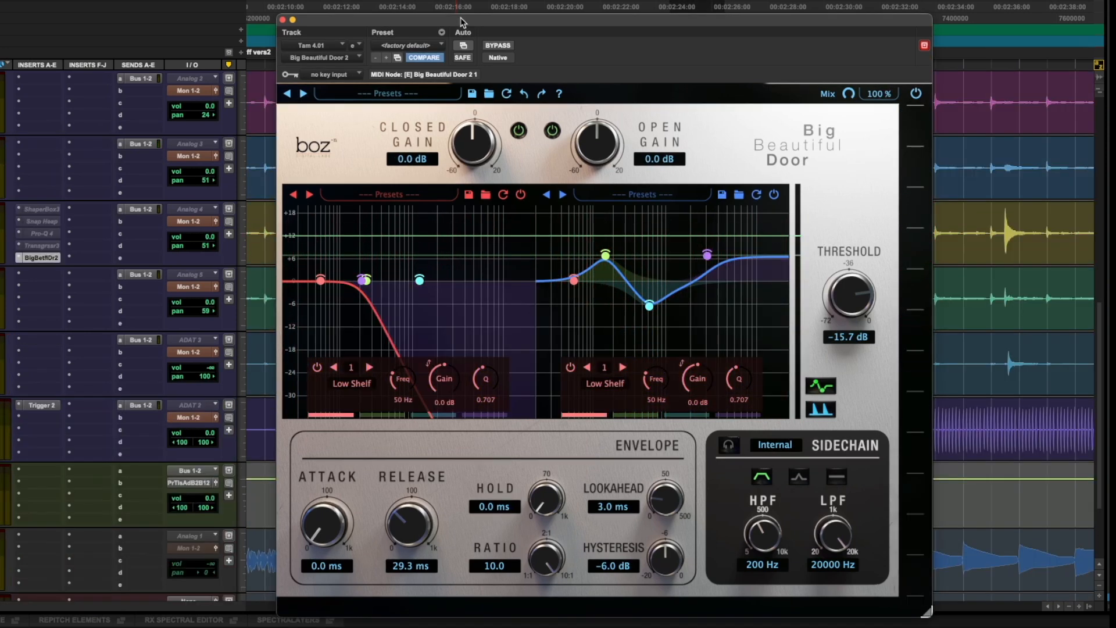
# - Compare the tom playback with Big Beautiful Door 2 bypassed and active
pyautogui.click(502, 46)
pyautogui.press('space')
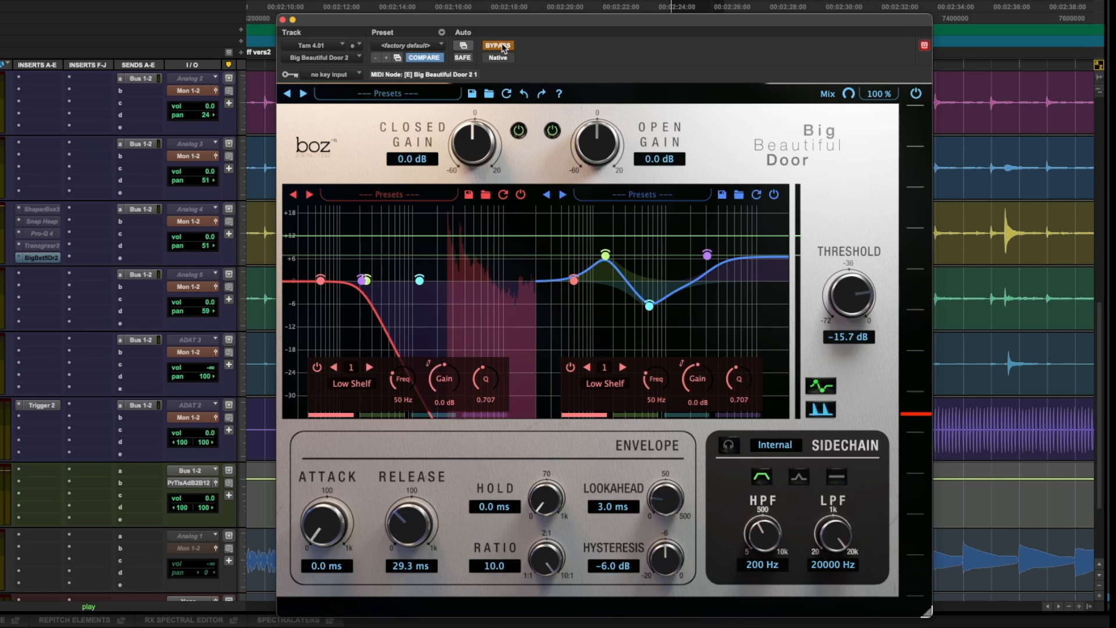
pyautogui.click(501, 46)
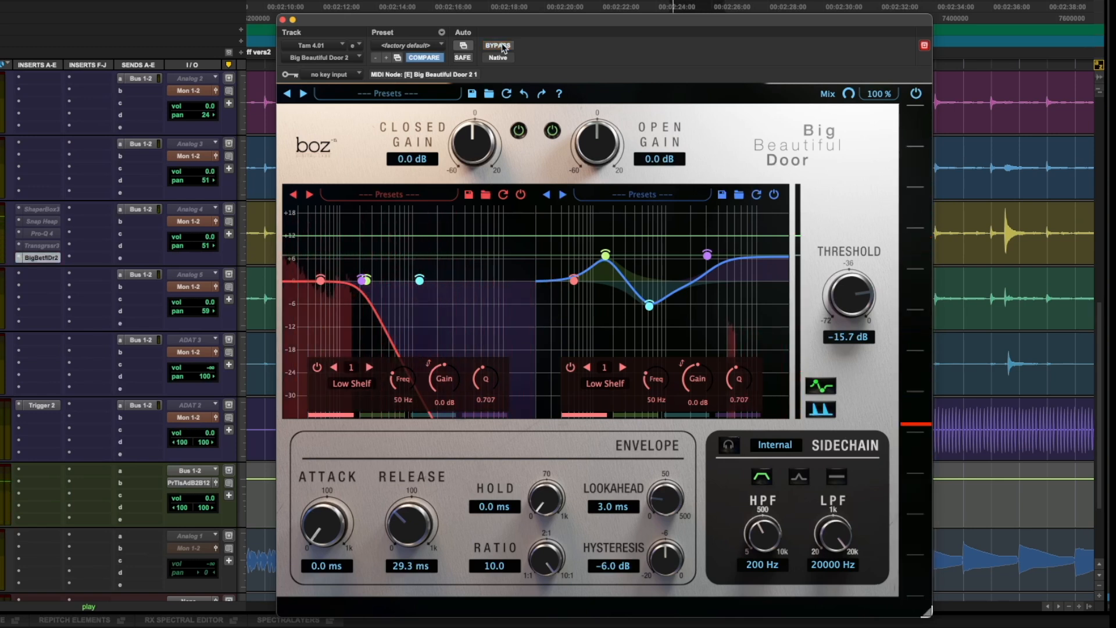